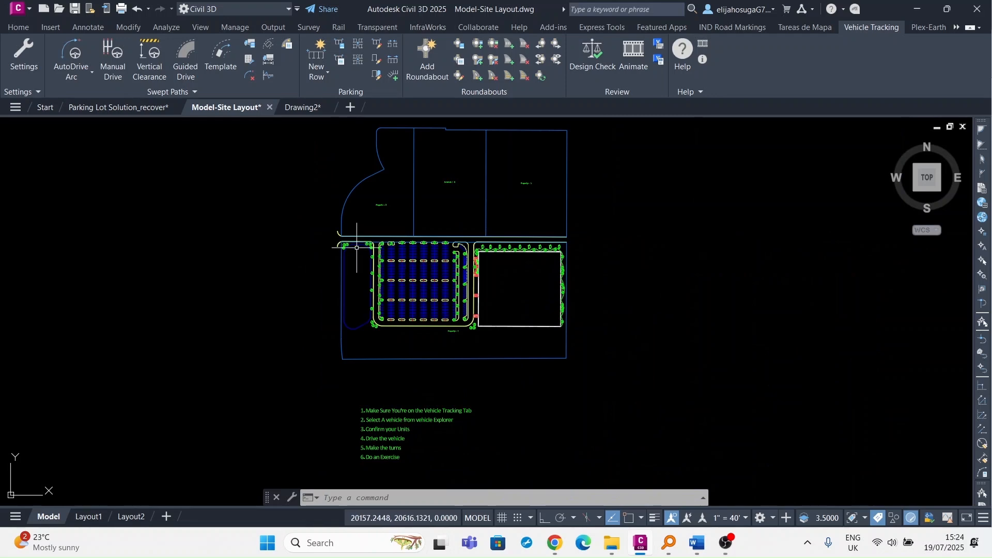
Pan between the site layout and the instruction list below it.
{"action": "scroll", "coordinate": [445, 230], "scroll_direction": "up", "scroll_amount": 5}
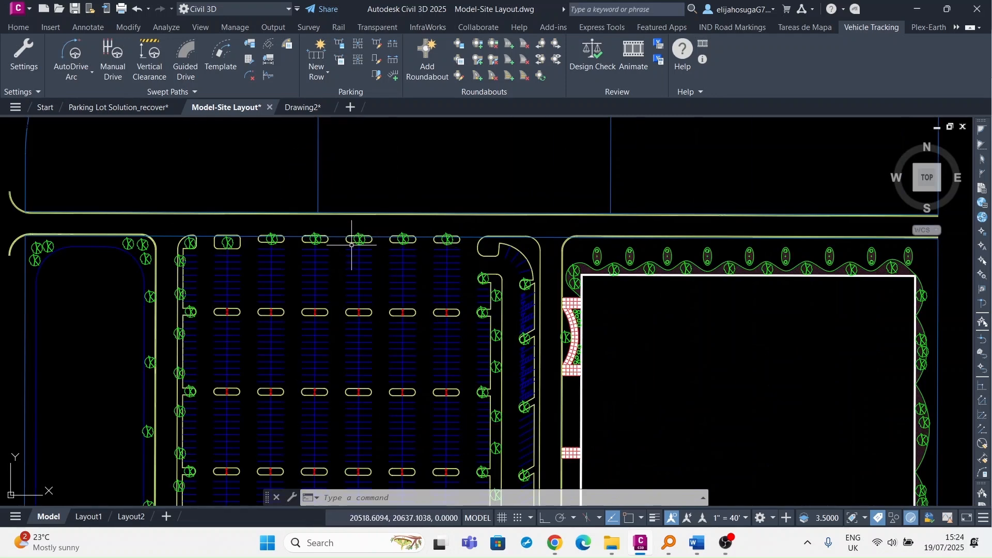
{"action": "scroll", "coordinate": [352, 244], "scroll_direction": "down", "scroll_amount": 4}
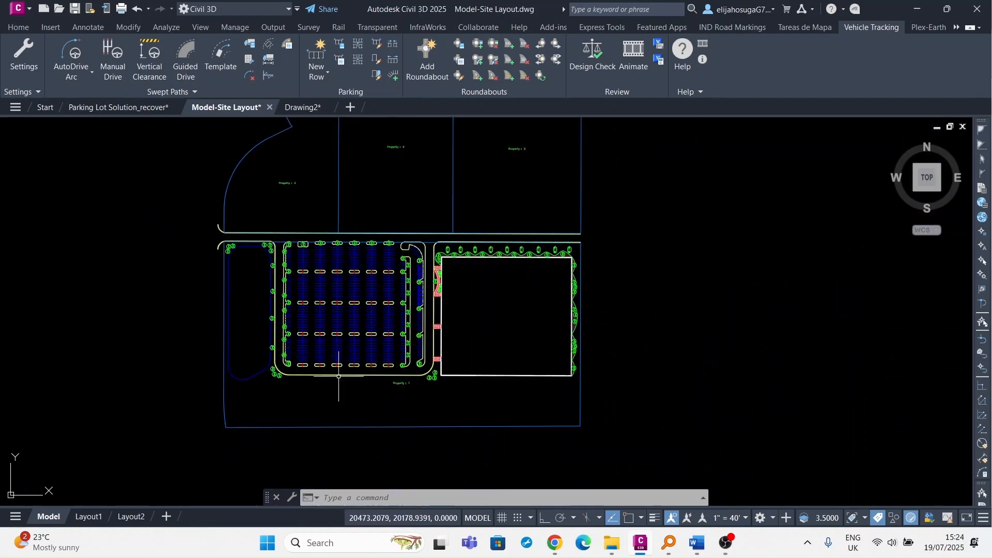
{"action": "middle_click_drag", "start_coordinate": [354, 414], "coordinate": [354, 310]}
{"action": "scroll", "coordinate": [279, 410], "scroll_direction": "up", "scroll_amount": 5}
{"action": "scroll", "coordinate": [279, 410], "scroll_direction": "down", "scroll_amount": 5}
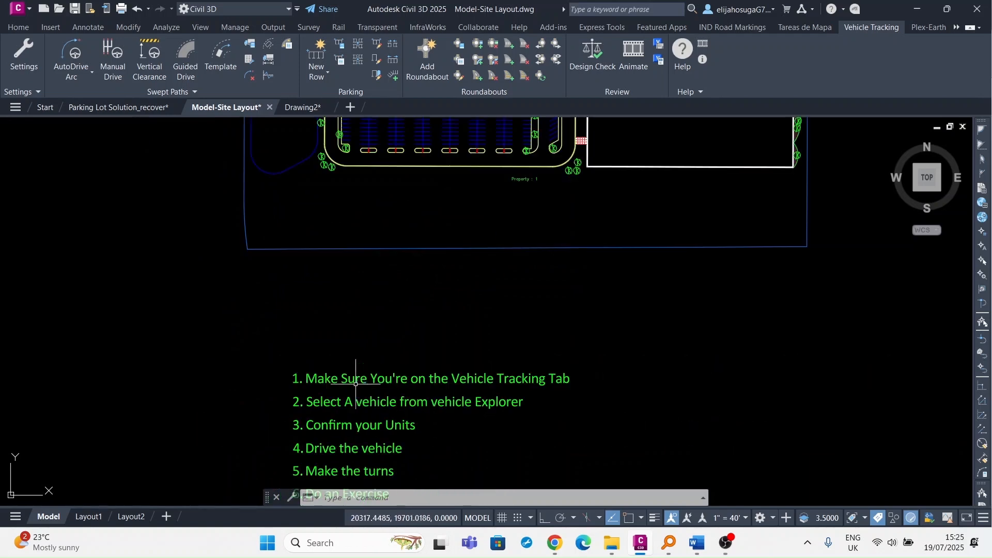
{"action": "scroll", "coordinate": [481, 361], "scroll_direction": "down", "scroll_amount": 3}
{"action": "scroll", "coordinate": [528, 327], "scroll_direction": "up", "scroll_amount": 2}
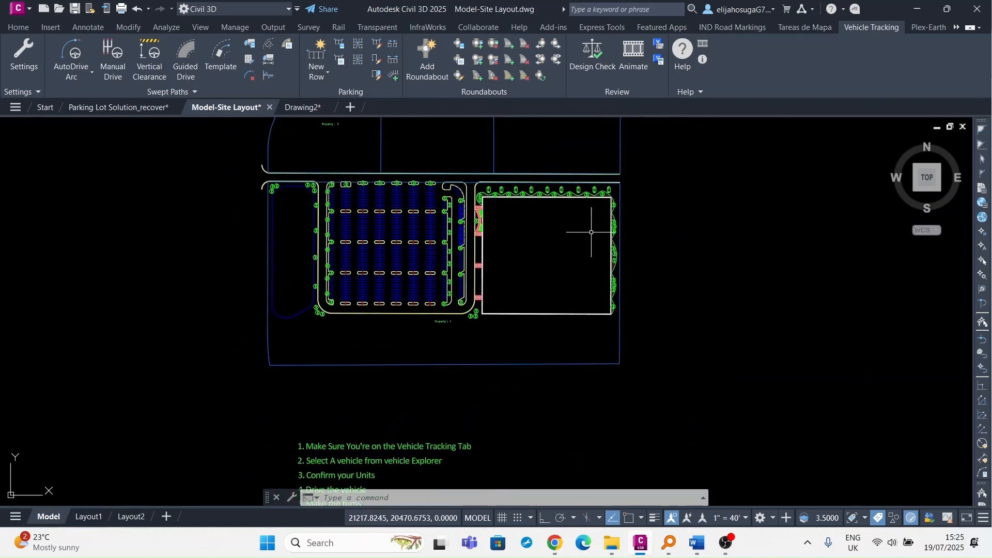
{"action": "middle_click_drag", "start_coordinate": [591, 231], "coordinate": [583, 320]}
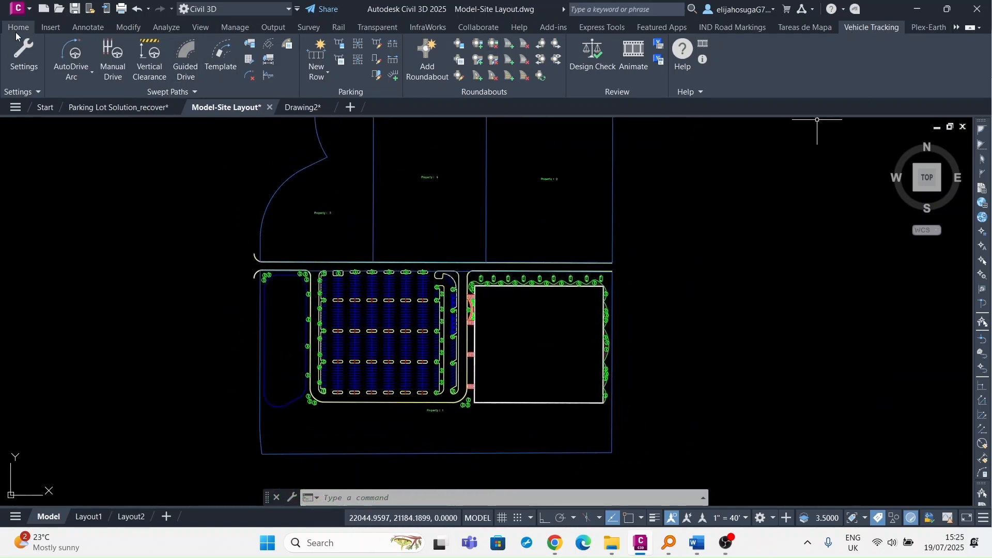
Look through the Insert and Annotate tabs, return to Vehicle Tracking, and reread the instructions.
{"action": "left_click", "coordinate": [43, 29]}
{"action": "left_click", "coordinate": [86, 29]}
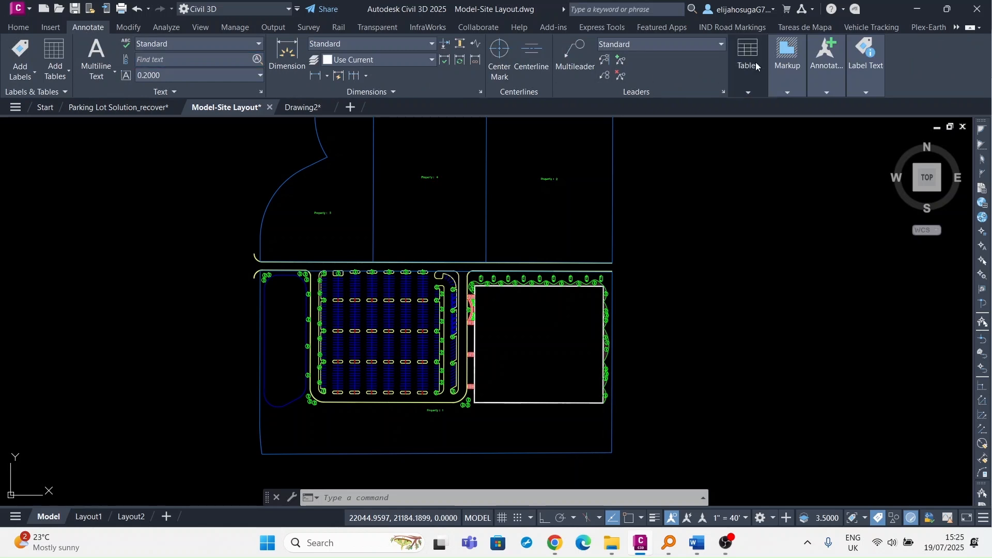
{"action": "left_click", "coordinate": [868, 27]}
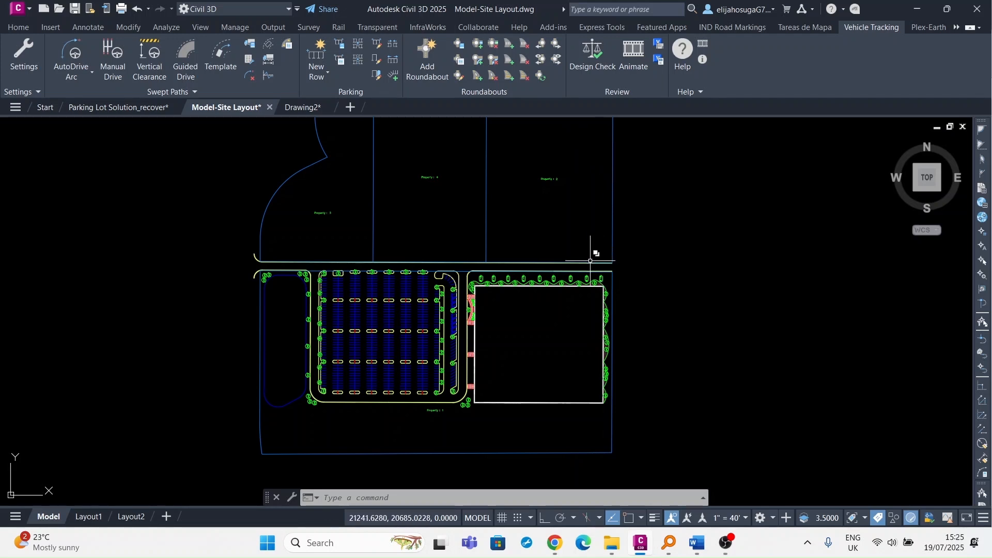
{"action": "scroll", "coordinate": [365, 310], "scroll_direction": "up", "scroll_amount": 4}
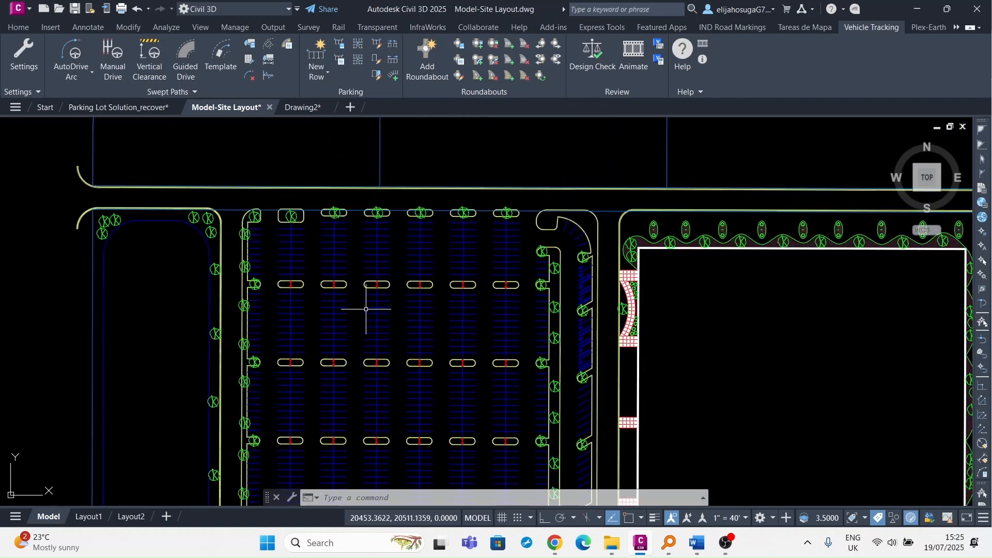
{"action": "scroll", "coordinate": [365, 312], "scroll_direction": "down", "scroll_amount": 2}
{"action": "scroll", "coordinate": [365, 312], "scroll_direction": "down", "scroll_amount": 2}
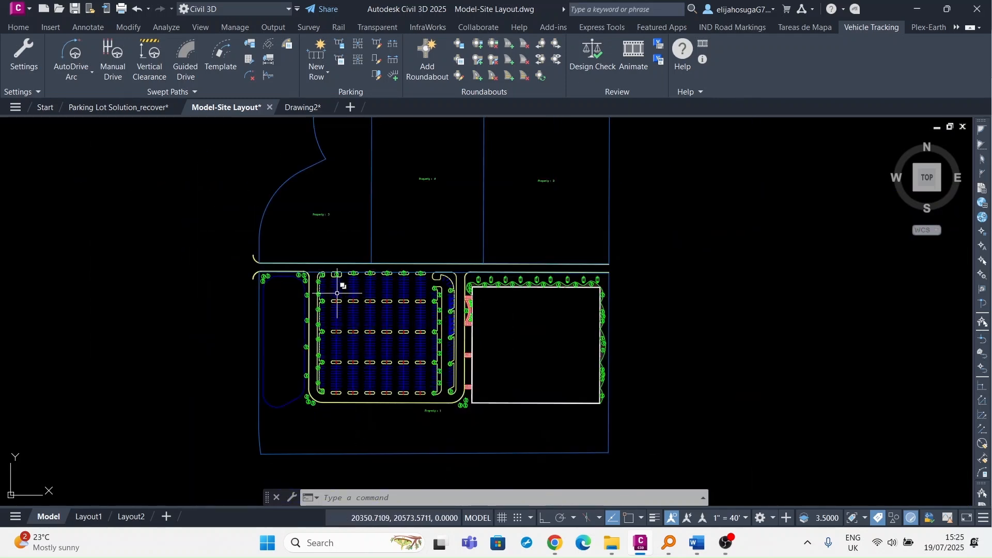
{"action": "scroll", "coordinate": [316, 279], "scroll_direction": "down", "scroll_amount": 5}
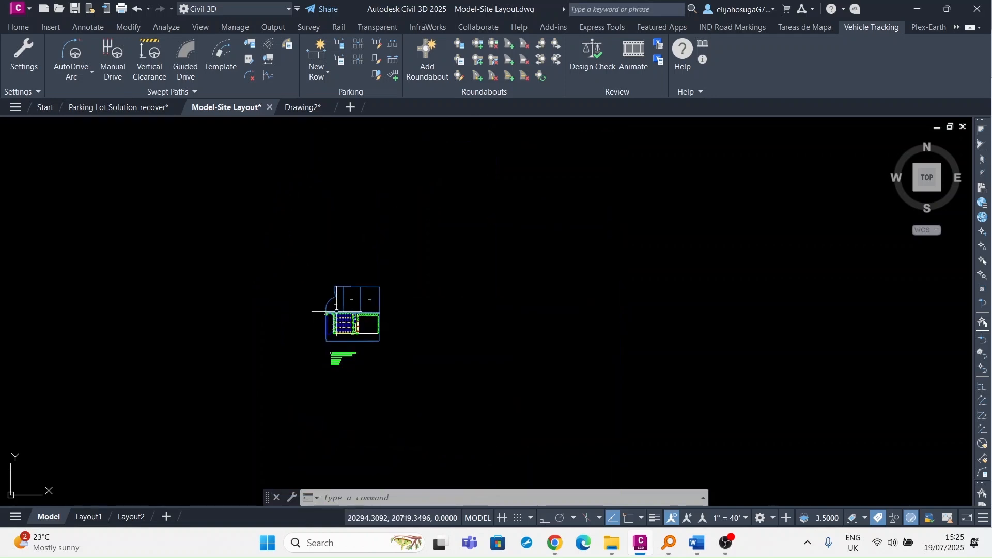
{"action": "scroll", "coordinate": [344, 383], "scroll_direction": "up", "scroll_amount": 5}
{"action": "scroll", "coordinate": [345, 383], "scroll_direction": "up", "scroll_amount": 4}
{"action": "scroll", "coordinate": [355, 377], "scroll_direction": "down", "scroll_amount": 3}
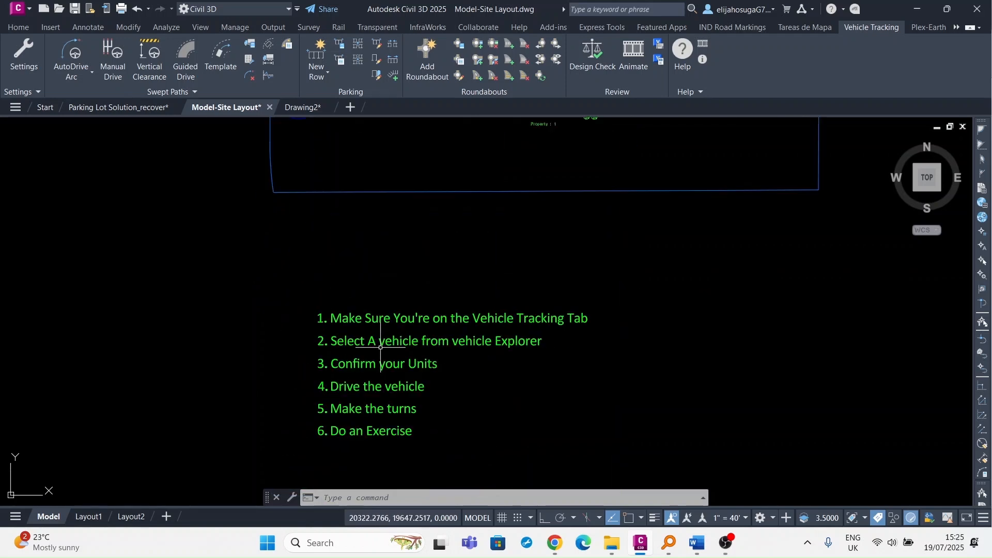
{"action": "scroll", "coordinate": [399, 345], "scroll_direction": "up", "scroll_amount": 5}
{"action": "scroll", "coordinate": [496, 329], "scroll_direction": "down", "scroll_amount": 4}
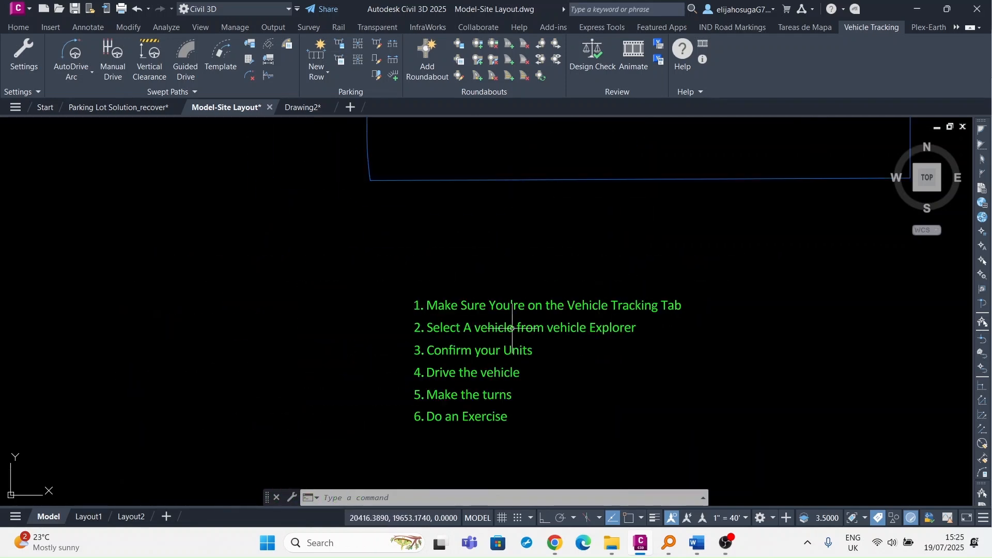
{"action": "scroll", "coordinate": [329, 221], "scroll_direction": "up", "scroll_amount": 3}
{"action": "middle_click_drag", "start_coordinate": [228, 283], "coordinate": [162, 280]}
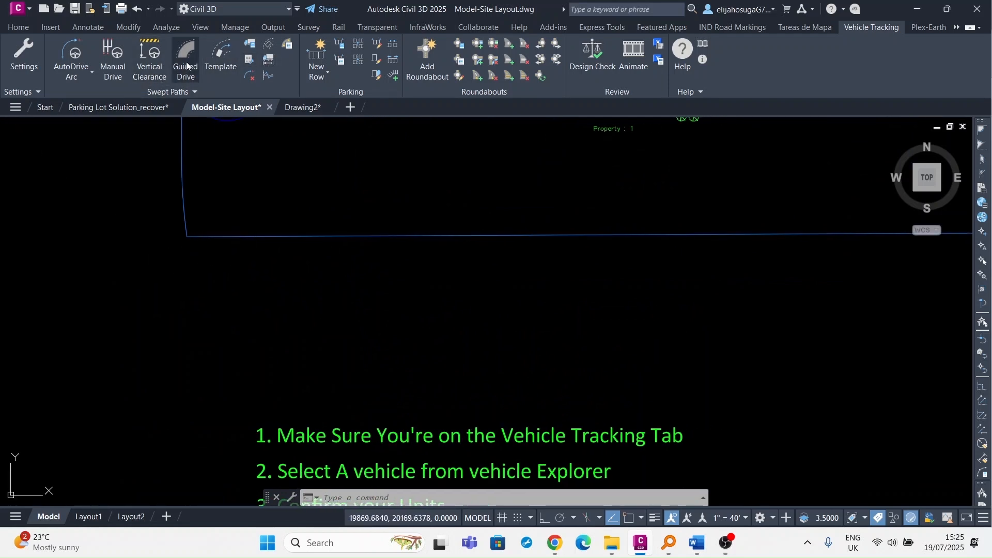
Start AutoDrive Arc and scroll the Vehicle Library Explorer to the AASHTO 2011 (Metric) SU-12.
{"action": "left_click", "coordinate": [72, 52]}
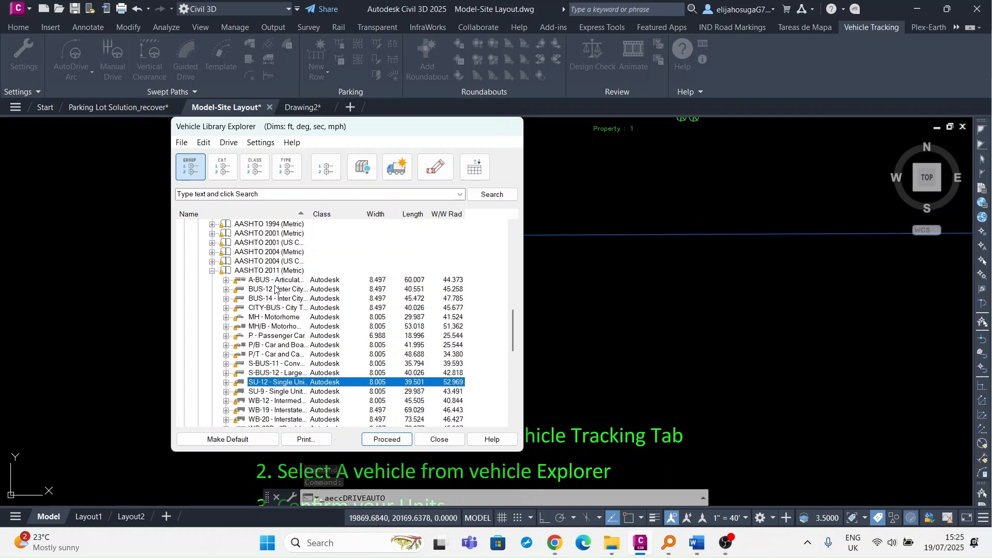
{"action": "scroll", "coordinate": [264, 288], "scroll_direction": "up", "scroll_amount": 10}
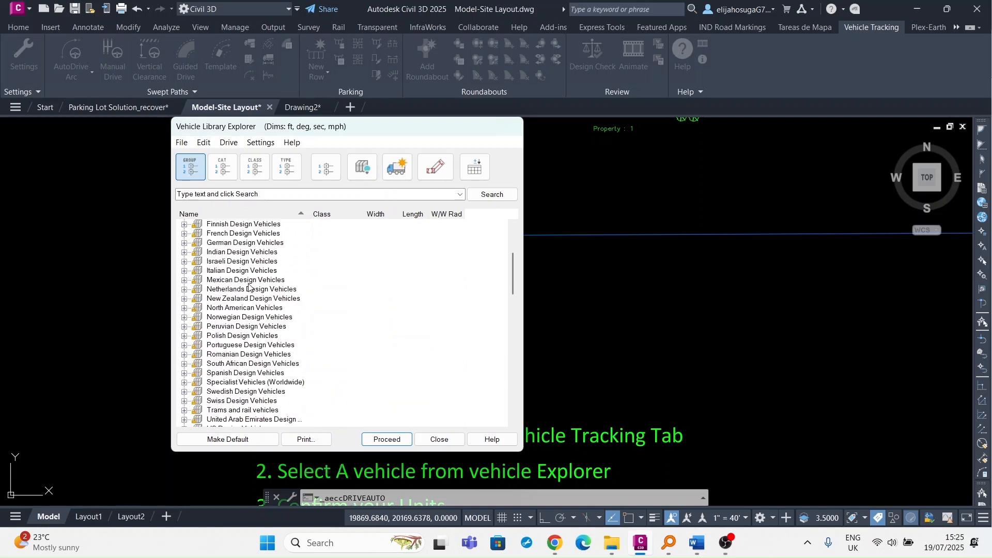
{"action": "scroll", "coordinate": [249, 287], "scroll_direction": "up", "scroll_amount": 4}
{"action": "scroll", "coordinate": [252, 288], "scroll_direction": "down", "scroll_amount": 7}
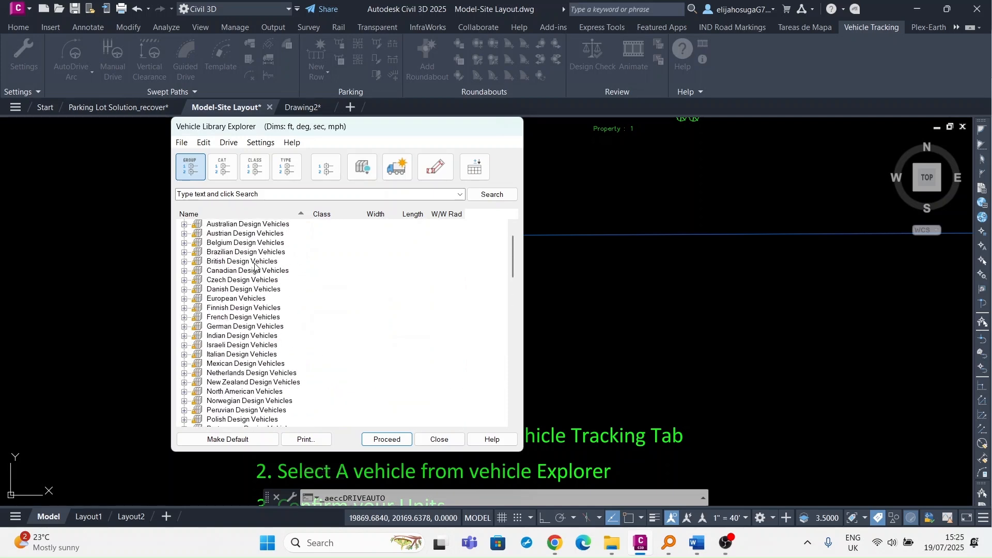
{"action": "scroll", "coordinate": [255, 266], "scroll_direction": "down", "scroll_amount": 2}
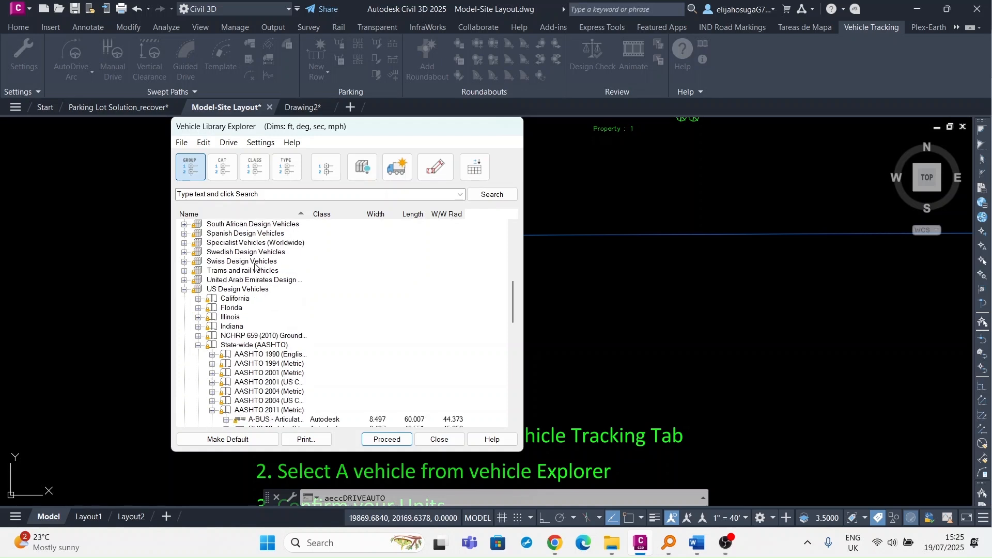
{"action": "scroll", "coordinate": [261, 292], "scroll_direction": "down", "scroll_amount": 3}
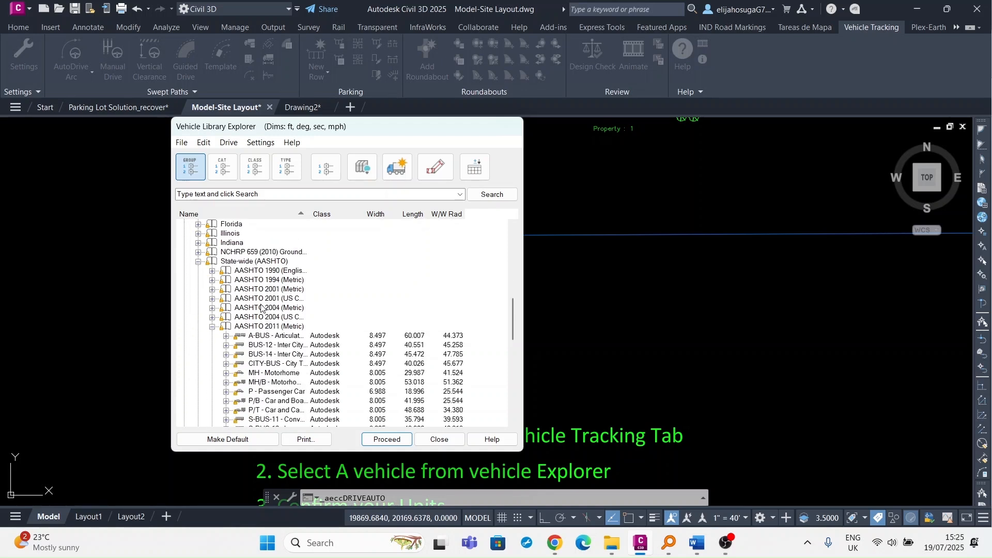
{"action": "scroll", "coordinate": [310, 276], "scroll_direction": "down", "scroll_amount": 2}
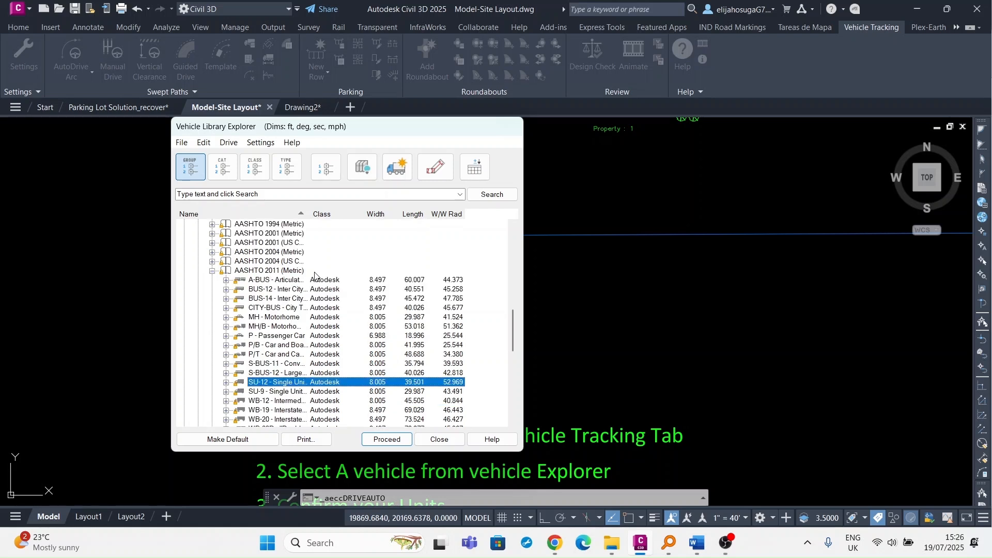
{"action": "scroll", "coordinate": [266, 277], "scroll_direction": "down", "scroll_amount": 1}
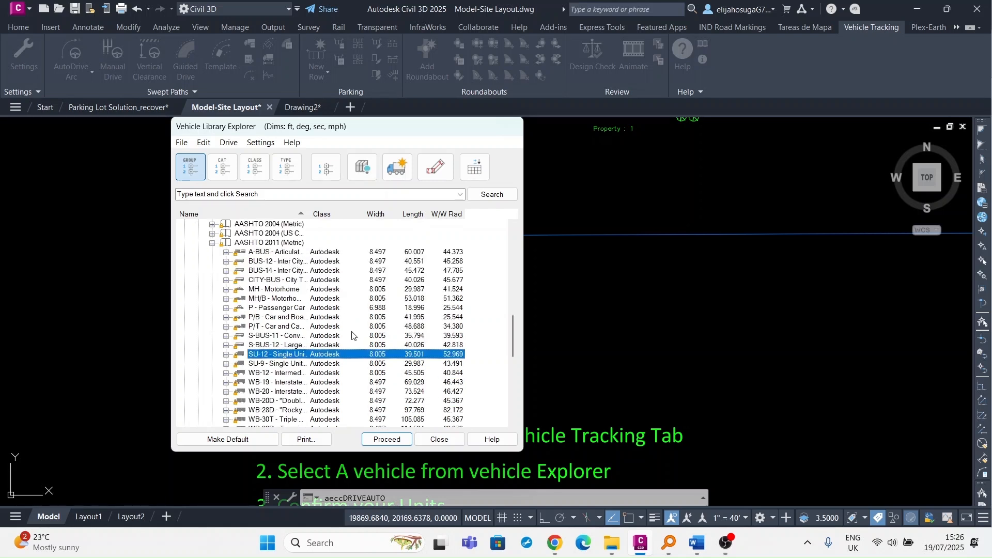
{"action": "scroll", "coordinate": [276, 357], "scroll_direction": "down", "scroll_amount": 1}
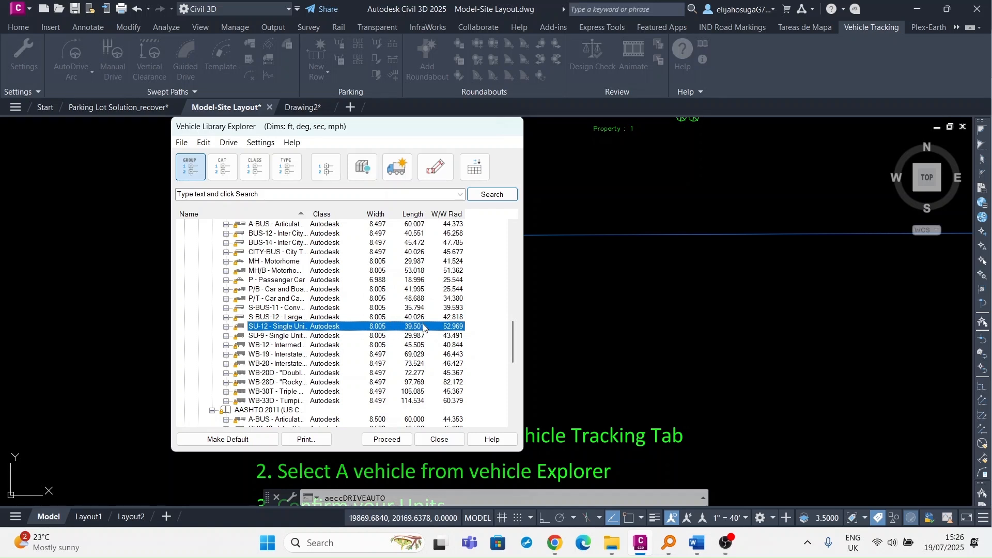
View the SU-12 vehicle diagram, proceed with it, and decline making it the default vehicle.
{"action": "left_click", "coordinate": [438, 167]}
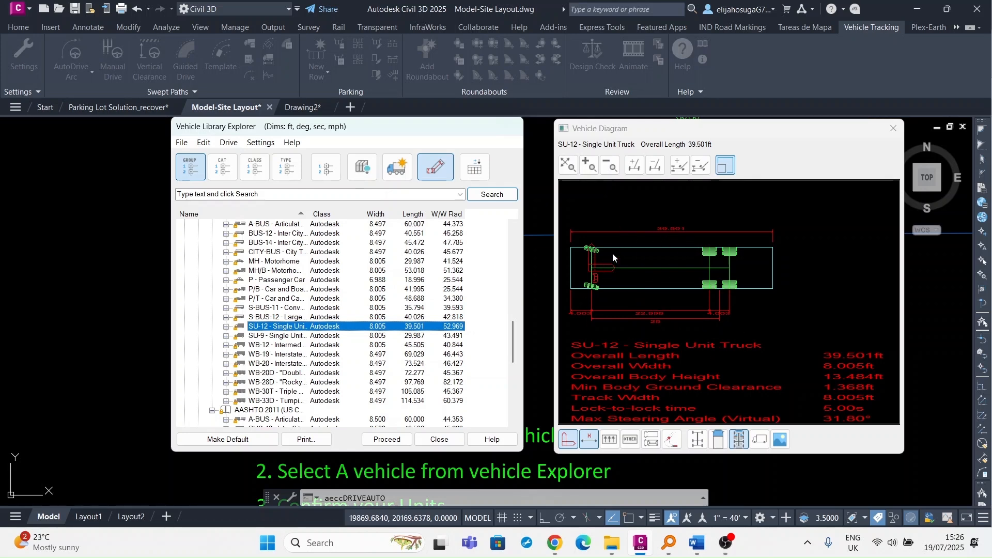
{"action": "mouse_move", "coordinate": [391, 129]}
{"action": "left_mouse_down"}
{"action": "mouse_move", "coordinate": [196, 277]}
{"action": "mouse_move", "coordinate": [336, 237]}
{"action": "mouse_move", "coordinate": [387, 139]}
{"action": "left_mouse_up"}
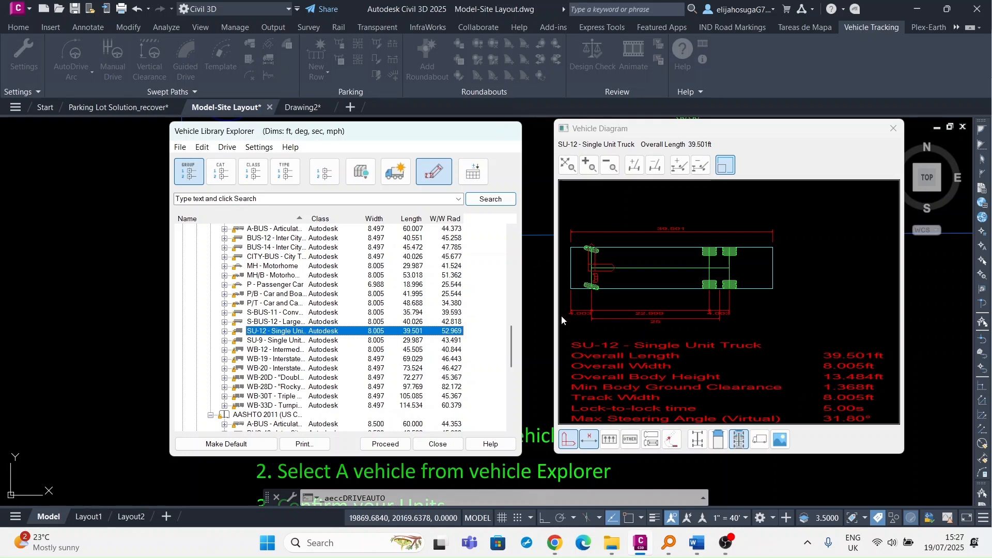
{"action": "left_click", "coordinate": [385, 444]}
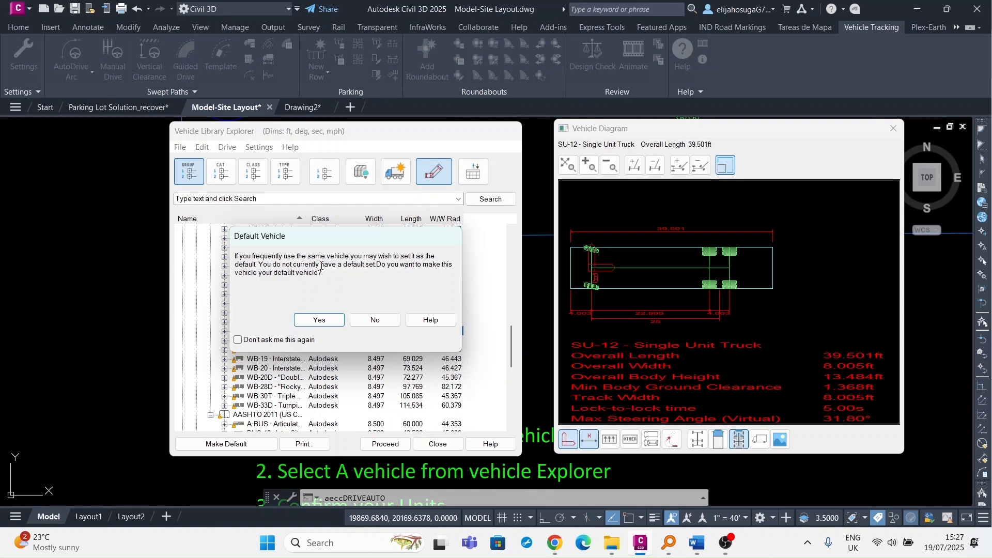
{"action": "left_click", "coordinate": [373, 318]}
Zoom to the access road north of the parking lot and place the SU-12 at its west end.
{"action": "scroll", "coordinate": [494, 267], "scroll_direction": "down", "scroll_amount": 5}
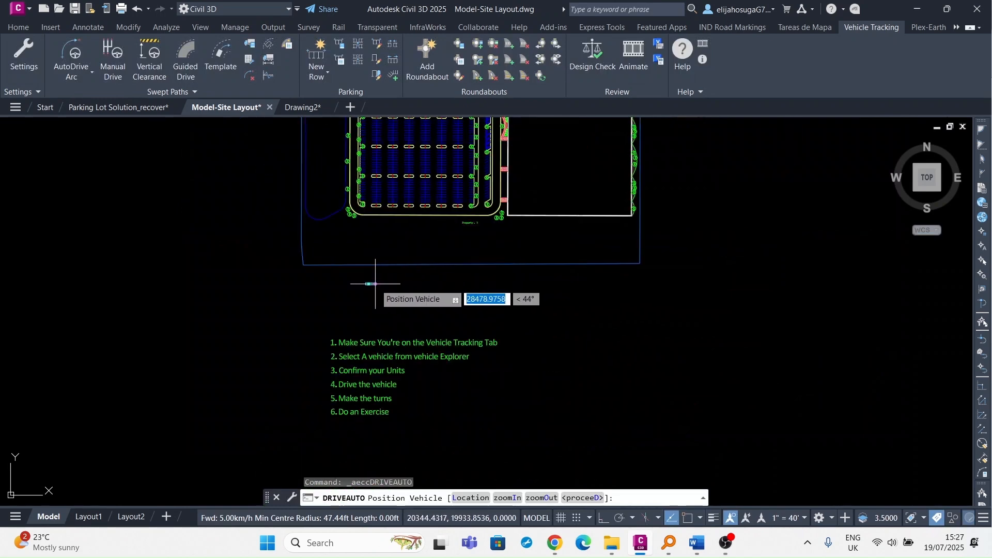
{"action": "scroll", "coordinate": [377, 265], "scroll_direction": "up", "scroll_amount": 8}
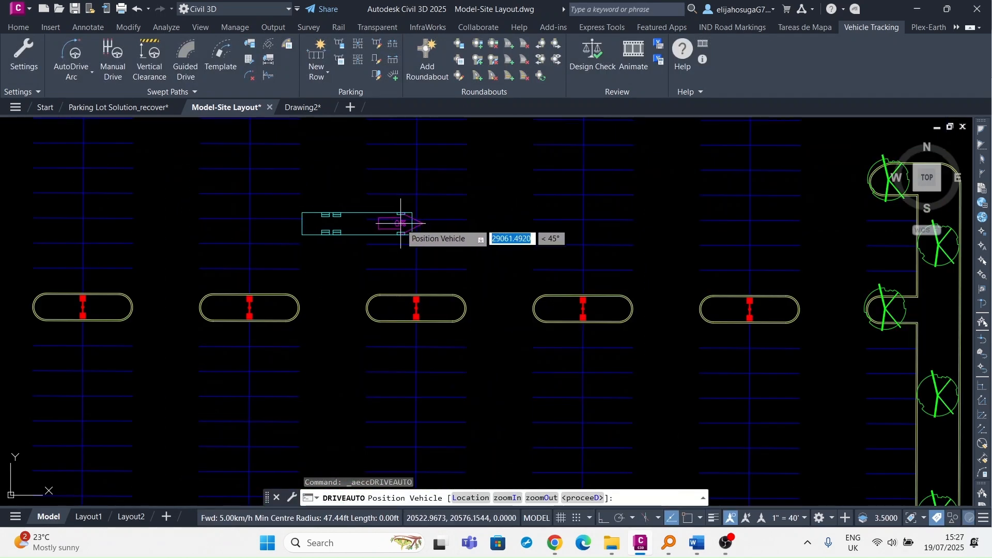
{"action": "scroll", "coordinate": [400, 222], "scroll_direction": "down", "scroll_amount": 2}
{"action": "scroll", "coordinate": [382, 233], "scroll_direction": "up", "scroll_amount": 4}
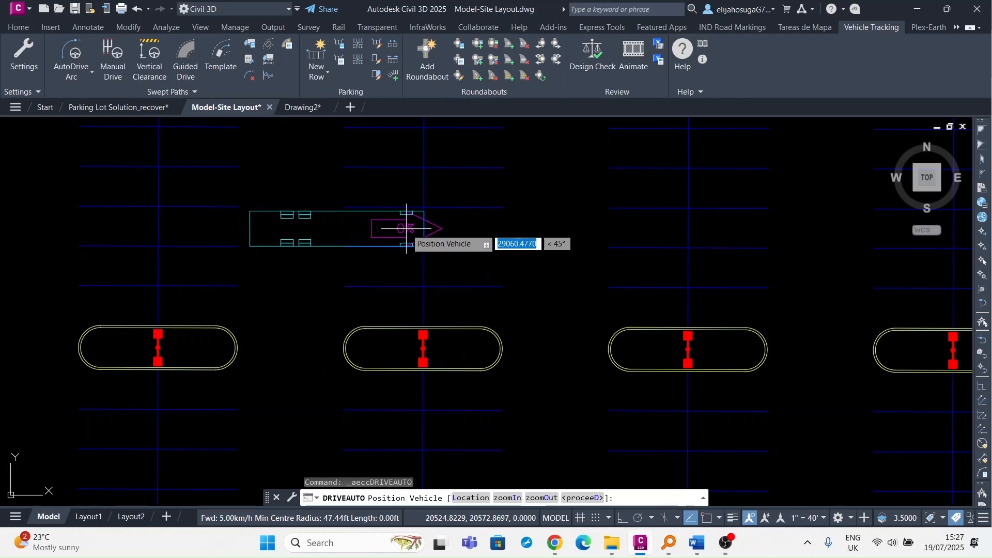
{"action": "scroll", "coordinate": [403, 225], "scroll_direction": "down", "scroll_amount": 5}
{"action": "scroll", "coordinate": [337, 254], "scroll_direction": "down", "scroll_amount": 2}
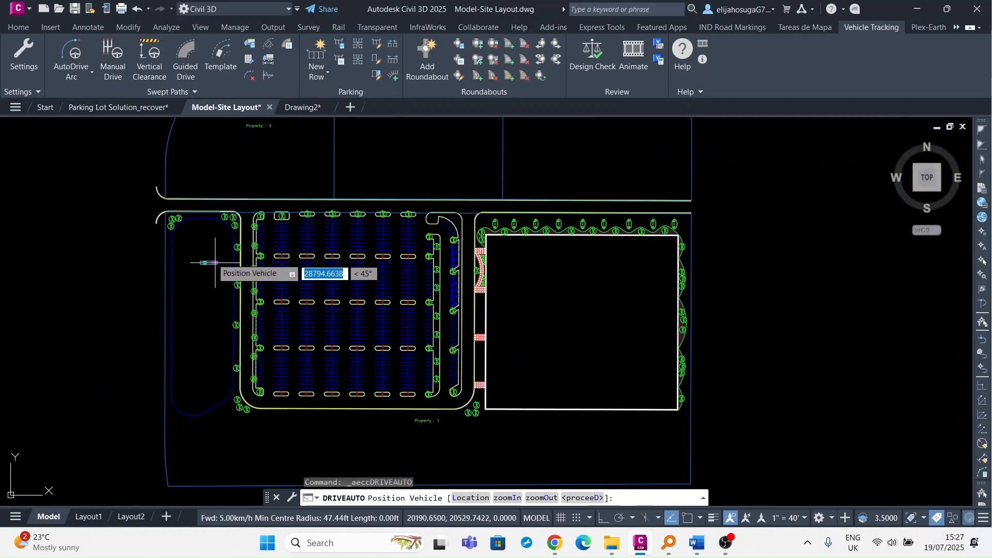
{"action": "scroll", "coordinate": [272, 286], "scroll_direction": "up", "scroll_amount": 4}
{"action": "scroll", "coordinate": [272, 286], "scroll_direction": "up", "scroll_amount": 4}
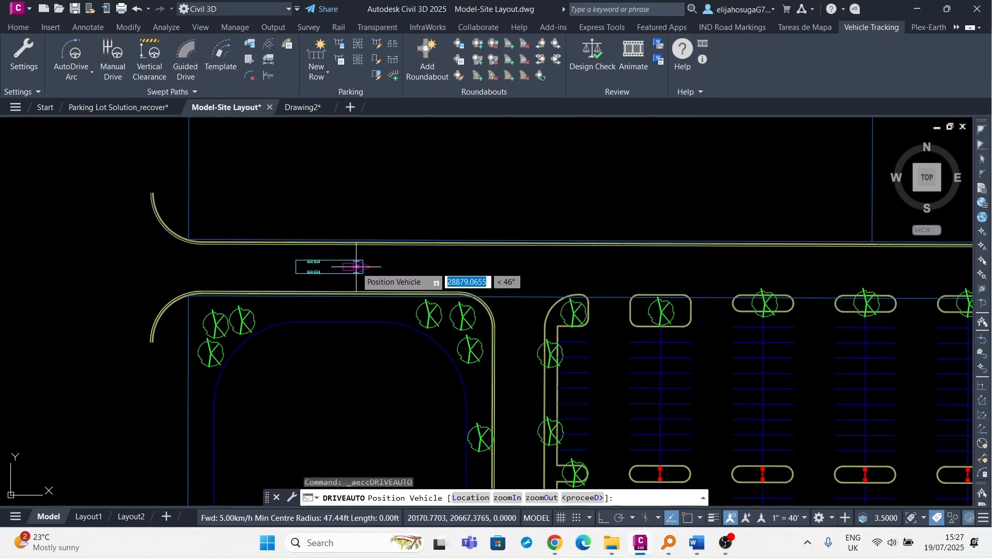
{"action": "scroll", "coordinate": [355, 261], "scroll_direction": "down", "scroll_amount": 2}
{"action": "scroll", "coordinate": [353, 262], "scroll_direction": "up", "scroll_amount": 2}
{"action": "scroll", "coordinate": [353, 261], "scroll_direction": "up", "scroll_amount": 2}
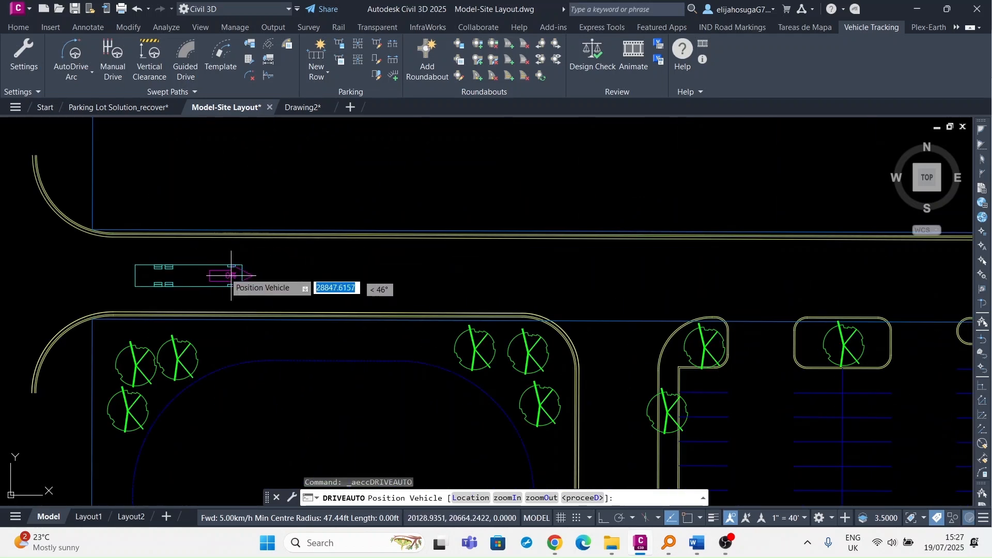
{"action": "left_click", "coordinate": [177, 253]}
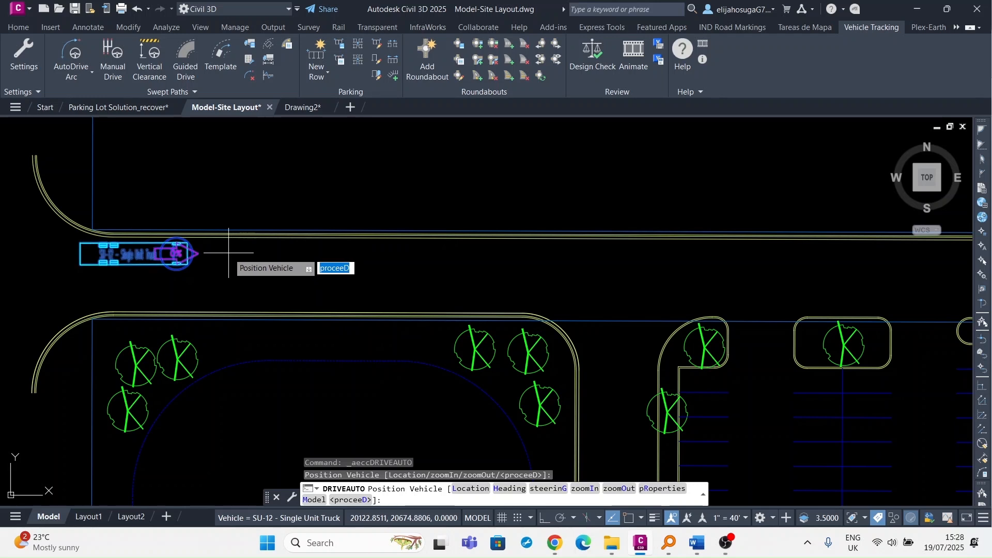
Set the SU-12's location at the access road start with an eastward heading, then proceed.
{"action": "left_click", "coordinate": [229, 253]}
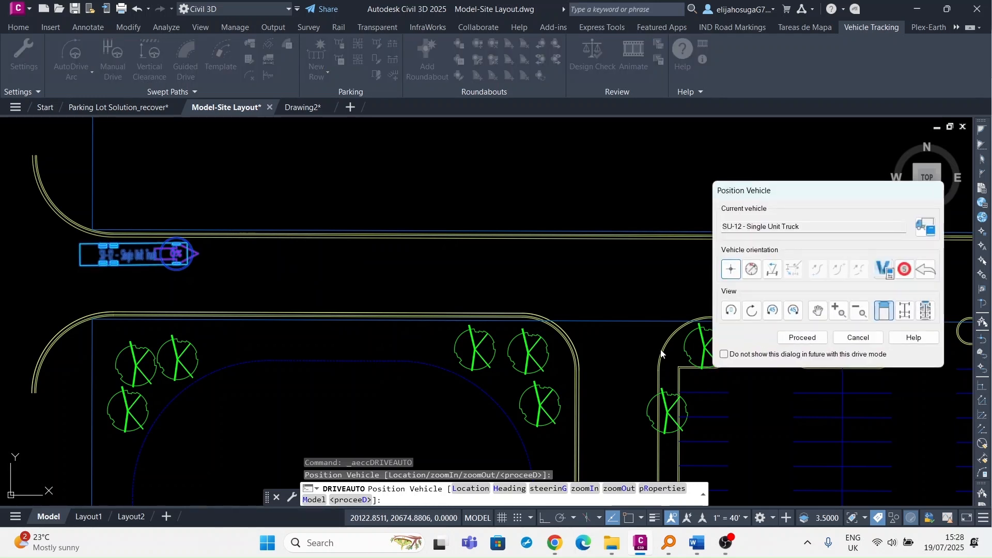
{"action": "left_click_drag", "start_coordinate": [783, 203], "coordinate": [708, 189]}
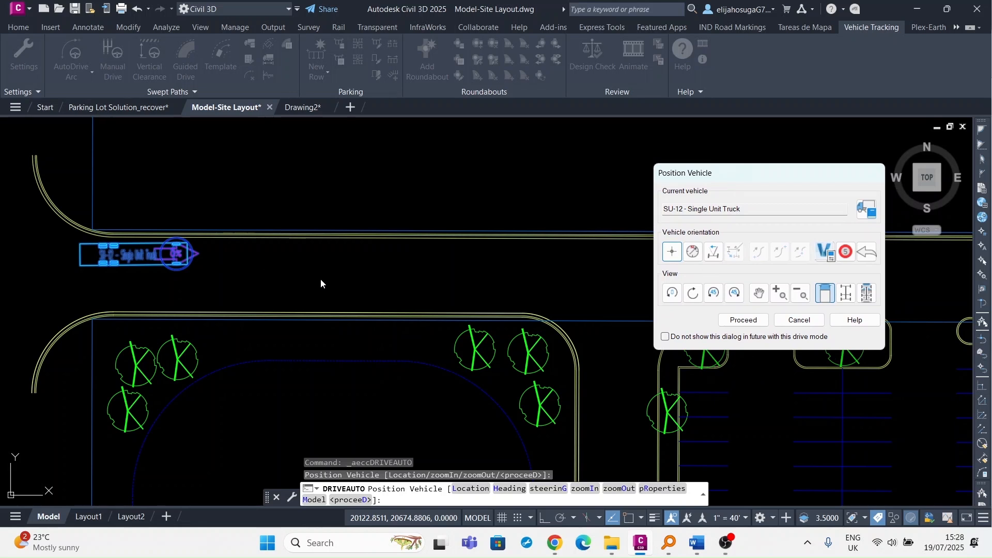
{"action": "left_click", "coordinate": [674, 257]}
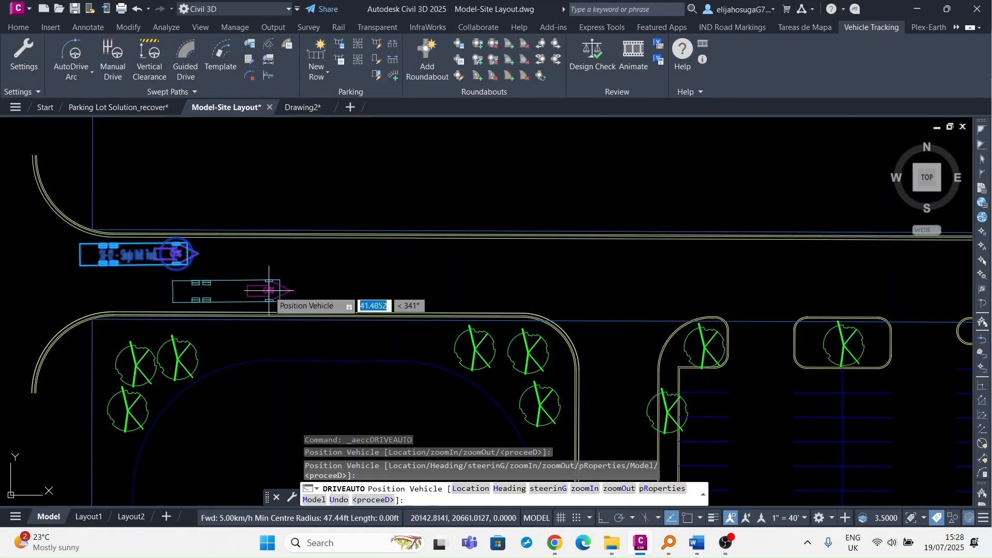
{"action": "left_click", "coordinate": [269, 253]}
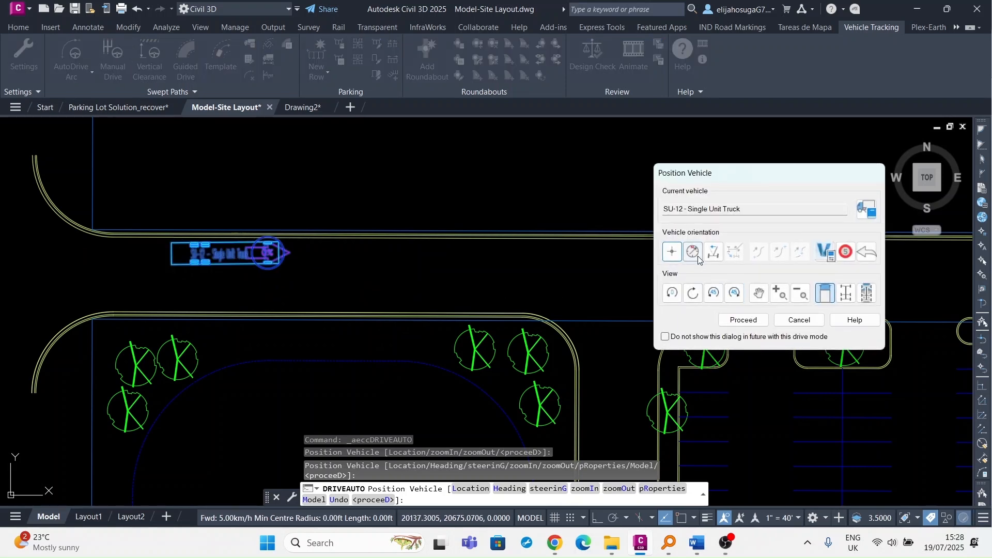
{"action": "left_click", "coordinate": [695, 253]}
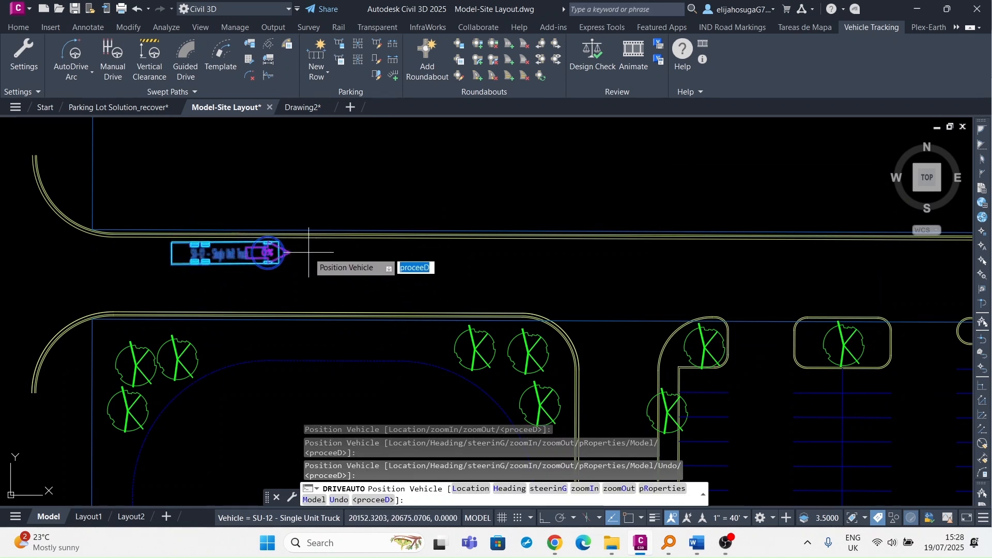
{"action": "left_click", "coordinate": [308, 251]}
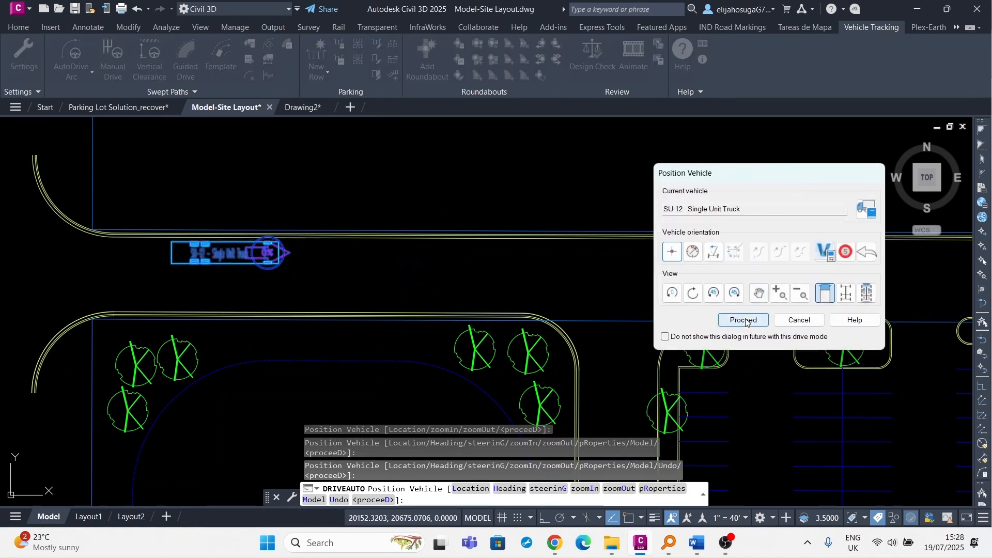
{"action": "left_click", "coordinate": [747, 320]}
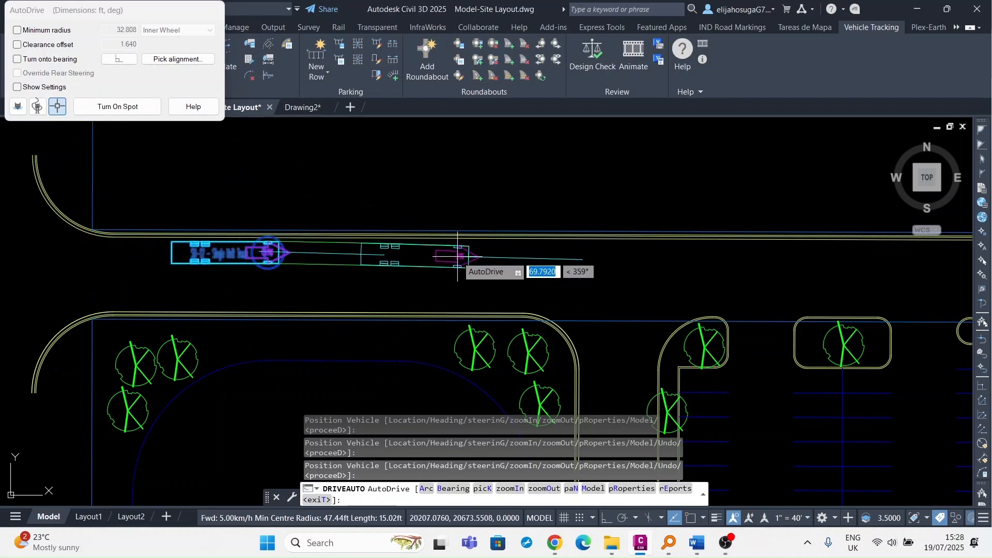
Drive the truck east along the access road with the first three straight sections.
{"action": "middle_click_drag", "start_coordinate": [455, 260], "coordinate": [286, 282]}
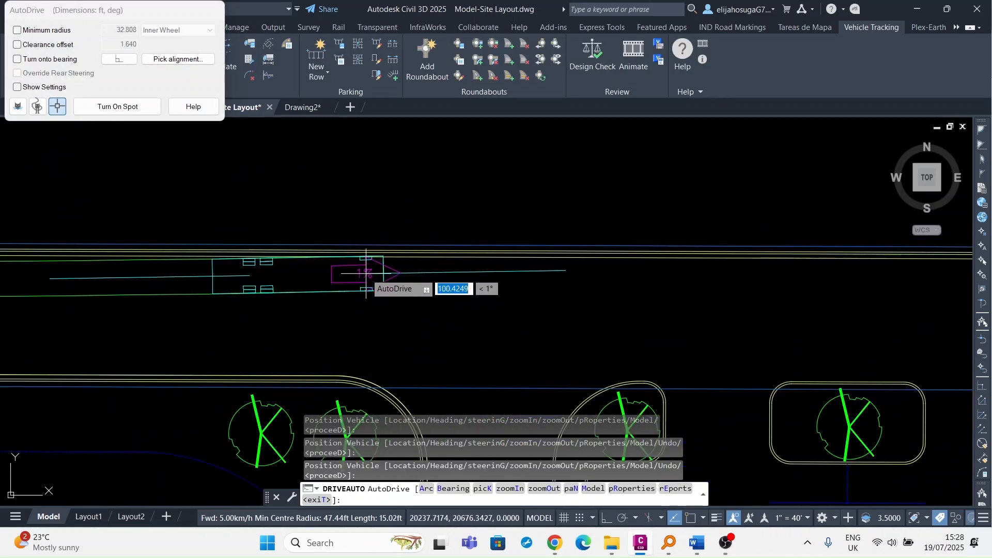
{"action": "left_click", "coordinate": [380, 277]}
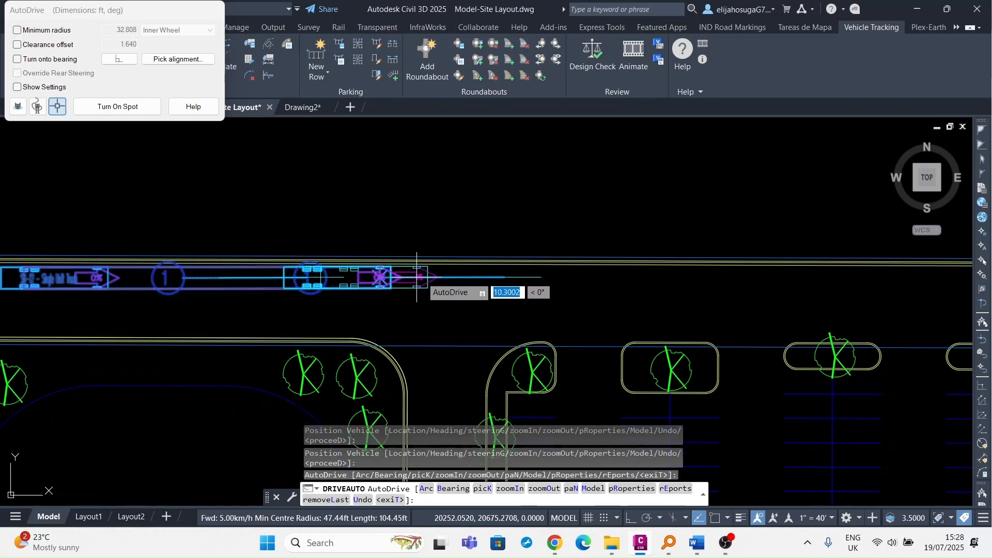
{"action": "middle_click_drag", "start_coordinate": [498, 277], "coordinate": [368, 281]}
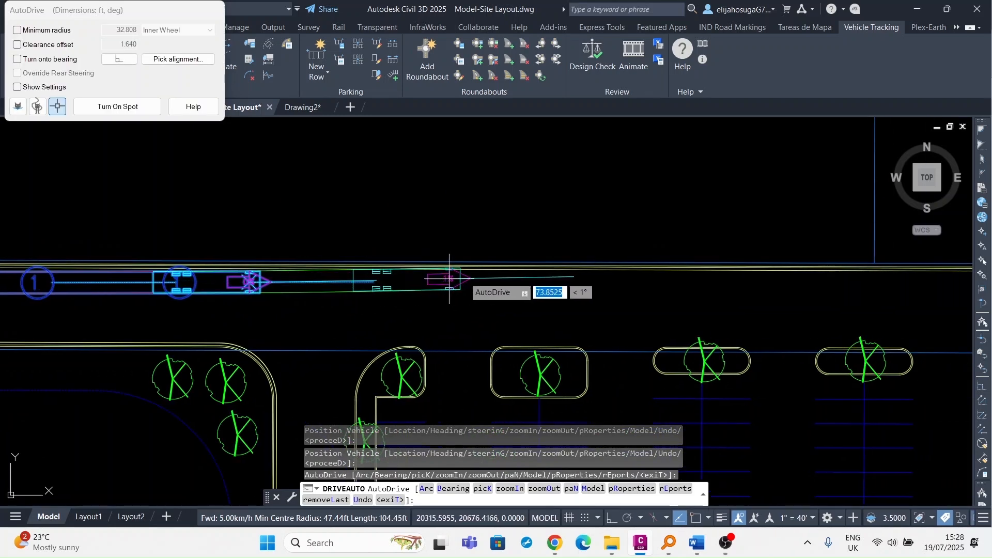
{"action": "left_click", "coordinate": [503, 282]}
{"action": "scroll", "coordinate": [556, 299], "scroll_direction": "down", "scroll_amount": 2}
{"action": "middle_click_drag", "start_coordinate": [554, 301], "coordinate": [362, 304]}
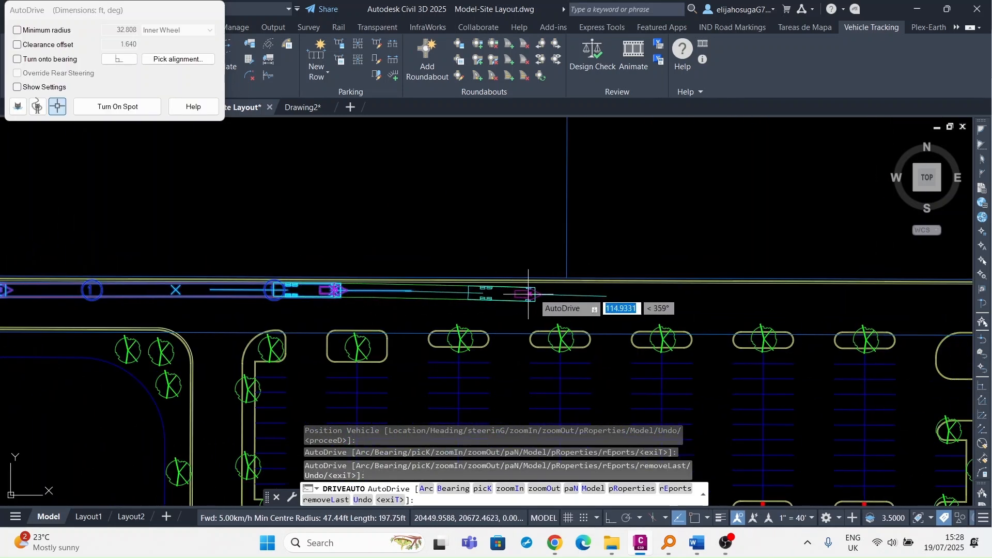
{"action": "left_click", "coordinate": [544, 292]}
Extend the path east to about 649.90 ft, up to the side-road turn.
{"action": "scroll", "coordinate": [603, 300], "scroll_direction": "down", "scroll_amount": 2}
{"action": "middle_click_drag", "start_coordinate": [592, 302], "coordinate": [351, 304]}
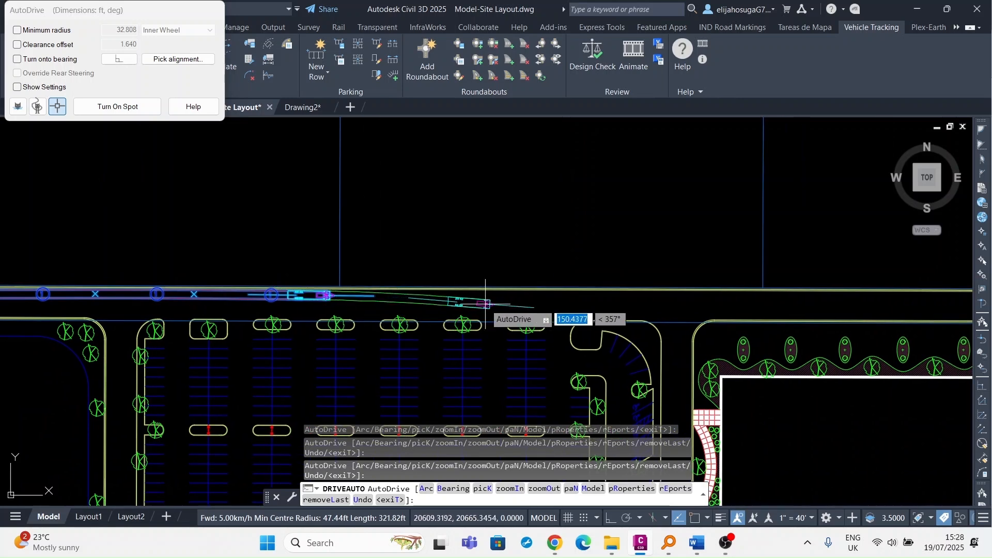
{"action": "scroll", "coordinate": [488, 296], "scroll_direction": "up", "scroll_amount": 2}
{"action": "left_click", "coordinate": [483, 296]}
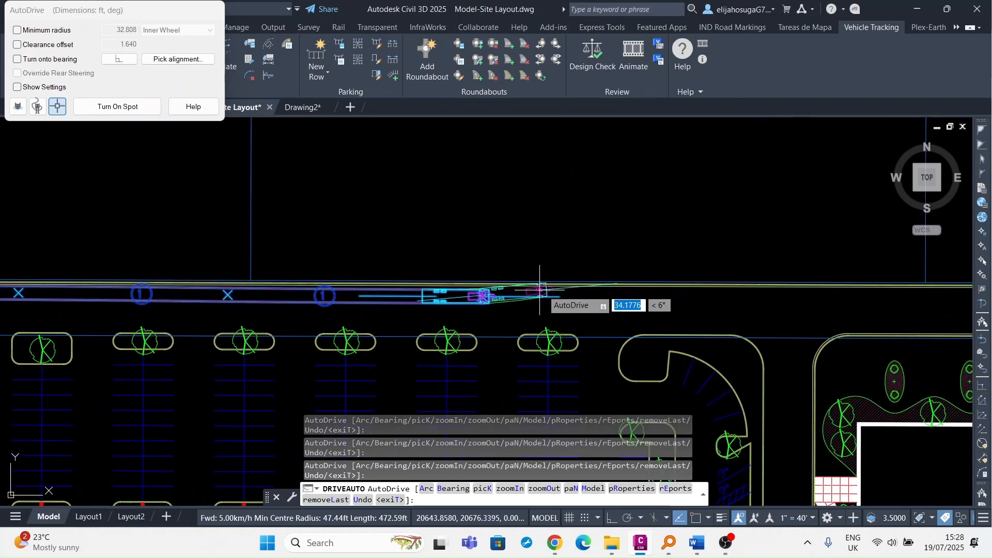
{"action": "left_click", "coordinate": [601, 295]}
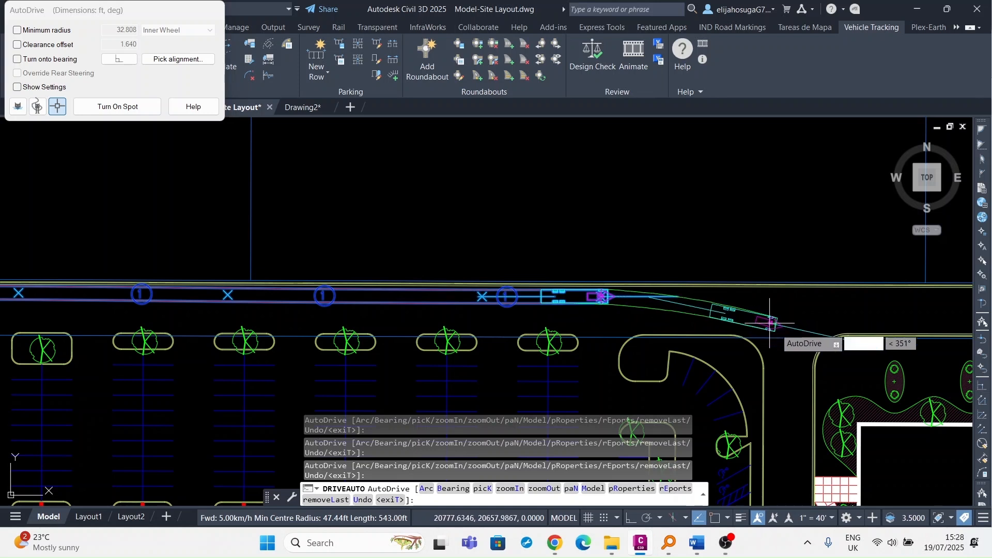
{"action": "left_click", "coordinate": [722, 297]}
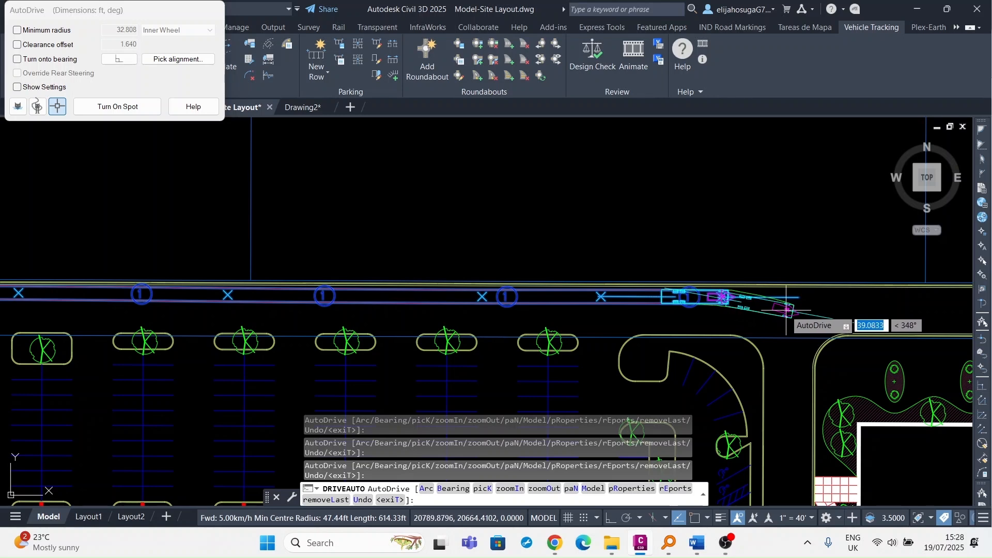
{"action": "scroll", "coordinate": [781, 310], "scroll_direction": "up", "scroll_amount": 4}
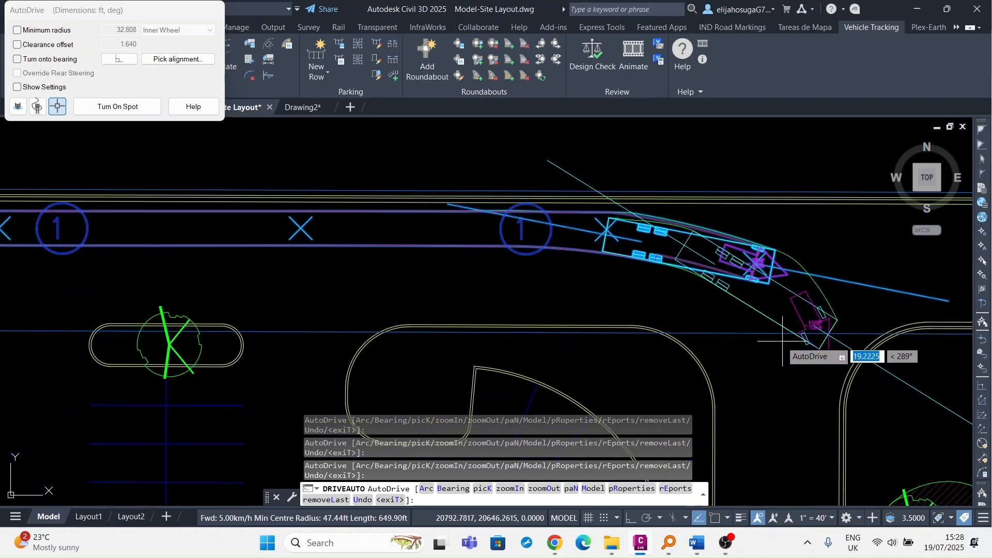
Try a curve toward the side road, then use removeLast to undo that bad section.
{"action": "left_click", "coordinate": [793, 308]}
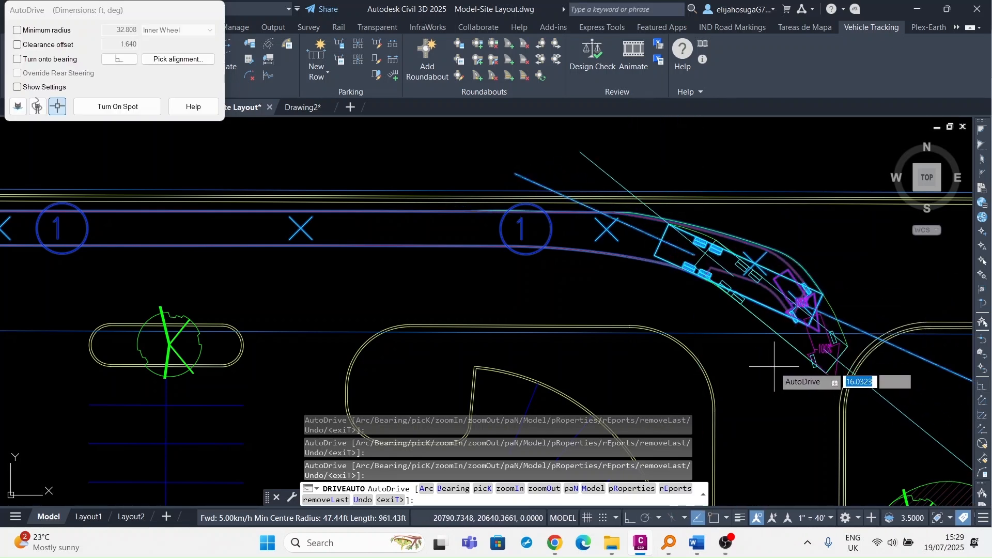
{"action": "scroll", "coordinate": [822, 352], "scroll_direction": "down", "scroll_amount": 5}
{"action": "mouse_move", "coordinate": [822, 352]}
{"action": "middle_mouse_down"}
{"action": "mouse_move", "coordinate": [768, 352]}
{"action": "mouse_move", "coordinate": [695, 300]}
{"action": "middle_mouse_up"}
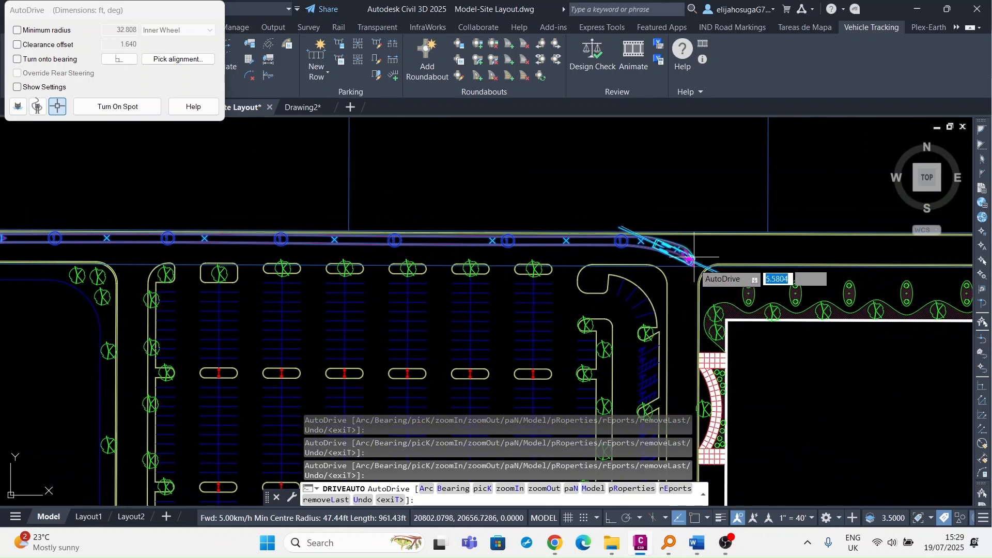
{"action": "scroll", "coordinate": [694, 257], "scroll_direction": "up", "scroll_amount": 5}
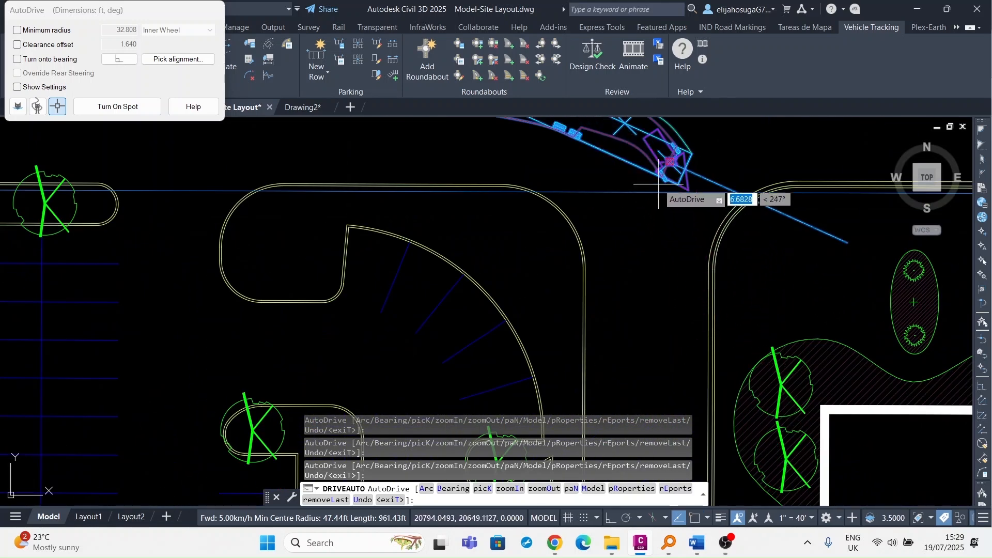
{"action": "scroll", "coordinate": [667, 175], "scroll_direction": "up", "scroll_amount": 3}
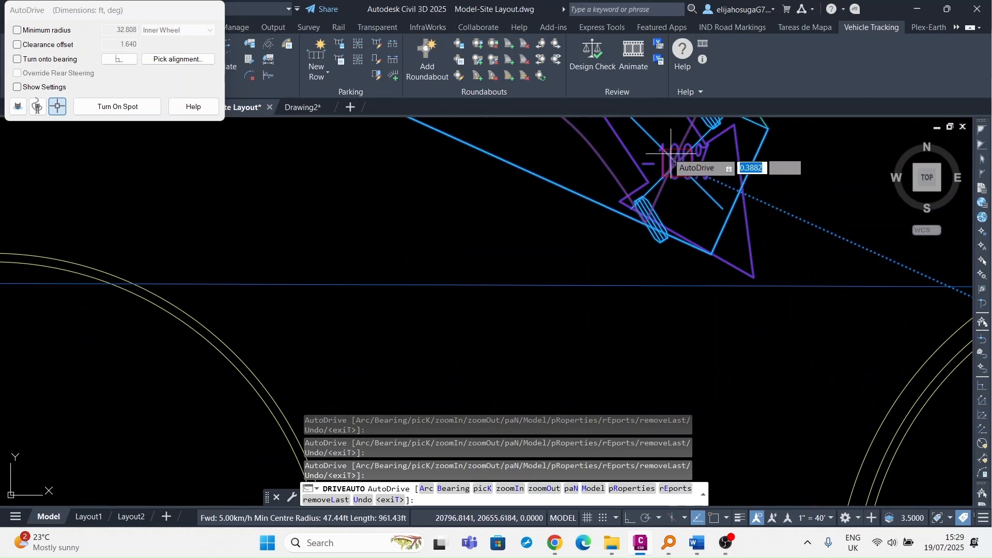
{"action": "scroll", "coordinate": [672, 173], "scroll_direction": "up", "scroll_amount": 2}
{"action": "scroll", "coordinate": [677, 178], "scroll_direction": "down", "scroll_amount": 2}
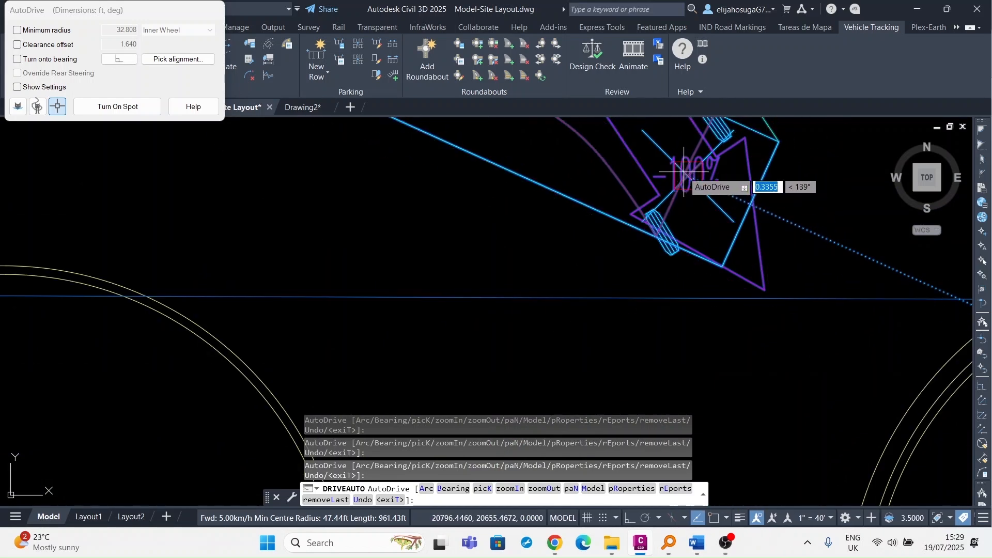
{"action": "left_click", "coordinate": [685, 173]}
Curve the path south off the access road into the side road, reaching about 685.54 ft.
{"action": "scroll", "coordinate": [615, 181], "scroll_direction": "down", "scroll_amount": 6}
{"action": "middle_click_drag", "start_coordinate": [612, 188], "coordinate": [685, 339]}
{"action": "scroll", "coordinate": [659, 302], "scroll_direction": "up", "scroll_amount": 2}
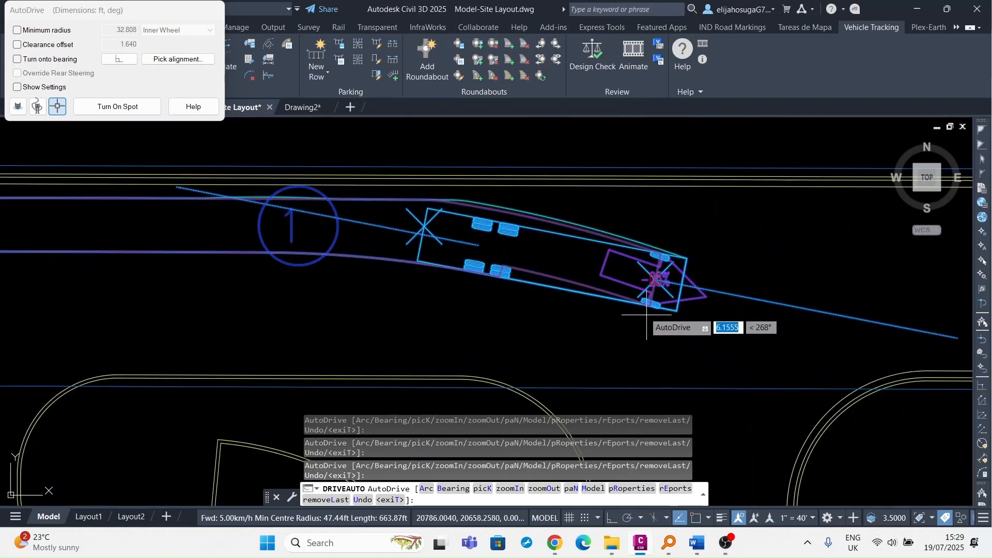
{"action": "scroll", "coordinate": [646, 271], "scroll_direction": "up", "scroll_amount": 4}
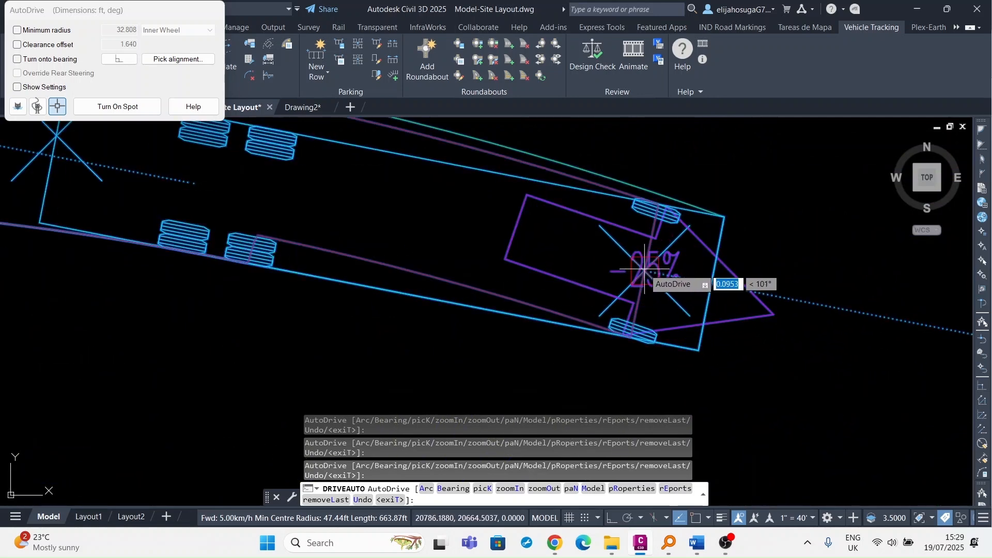
{"action": "scroll", "coordinate": [646, 272], "scroll_direction": "down", "scroll_amount": 6}
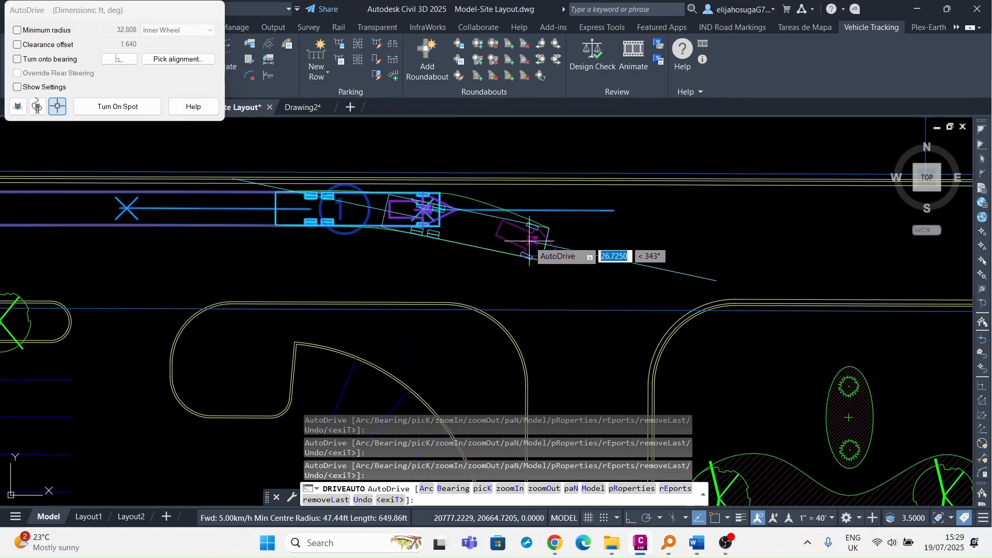
{"action": "left_click", "coordinate": [530, 241]}
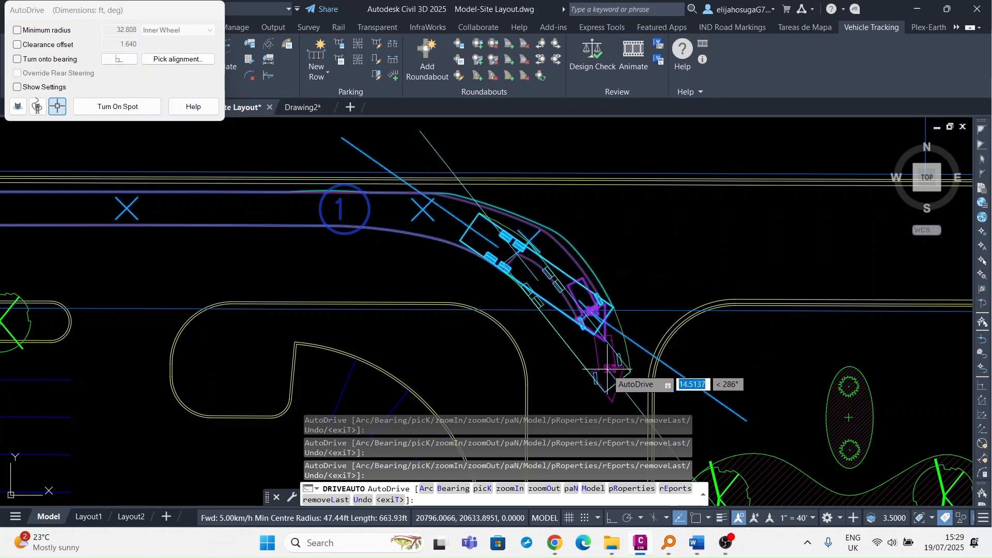
{"action": "left_click", "coordinate": [590, 310]}
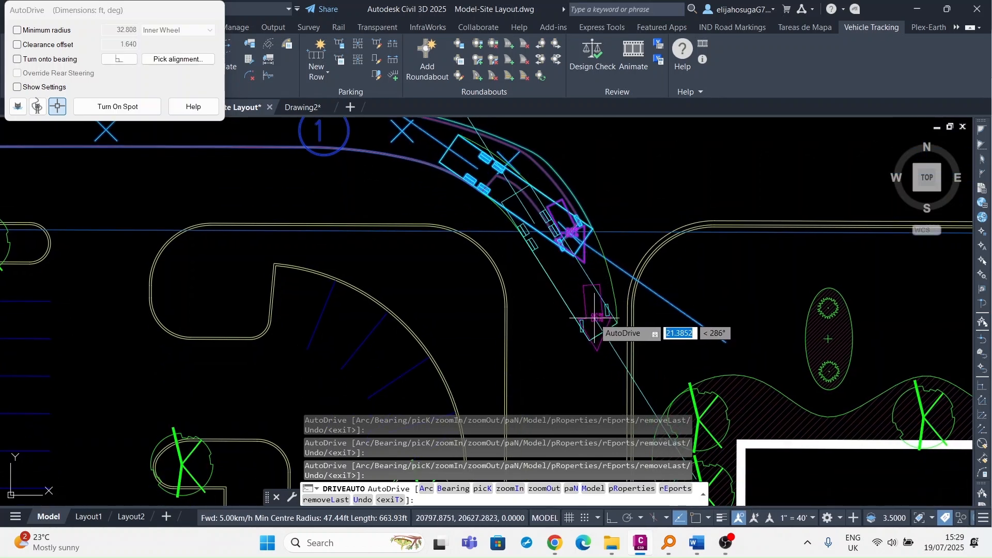
{"action": "left_click", "coordinate": [595, 318]}
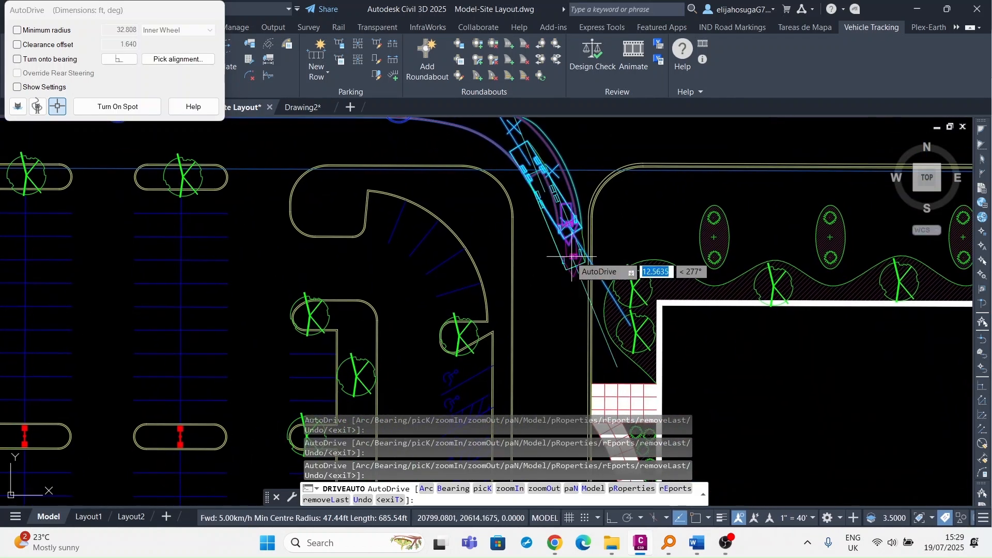
Extend the swept path south down the side road past the paving.
{"action": "scroll", "coordinate": [569, 296], "scroll_direction": "up", "scroll_amount": 2}
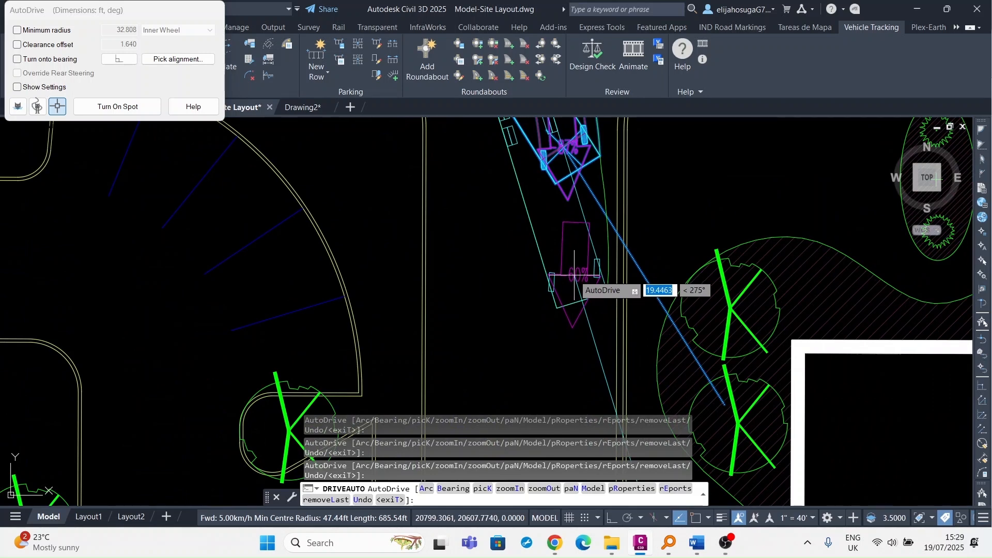
{"action": "left_click", "coordinate": [574, 275]}
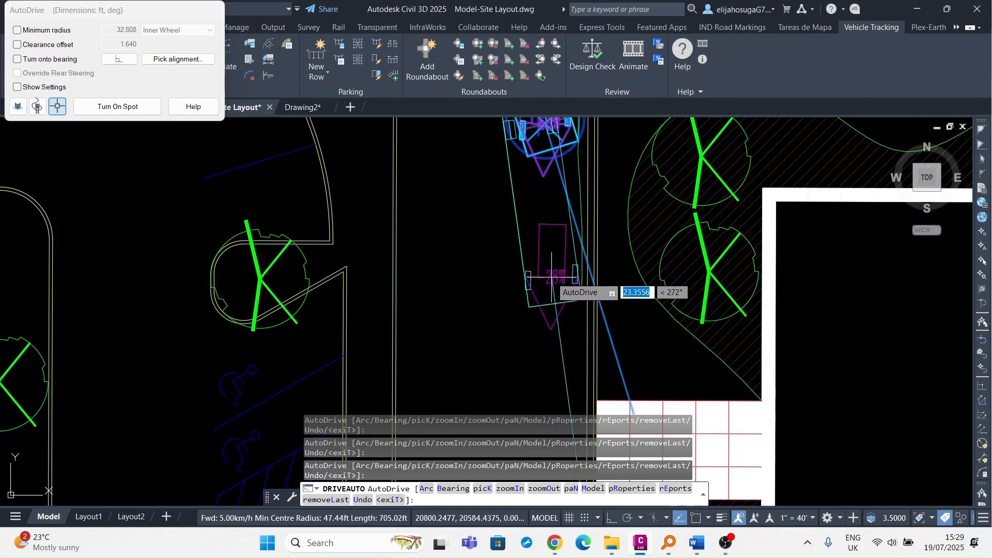
{"action": "left_click", "coordinate": [551, 276]}
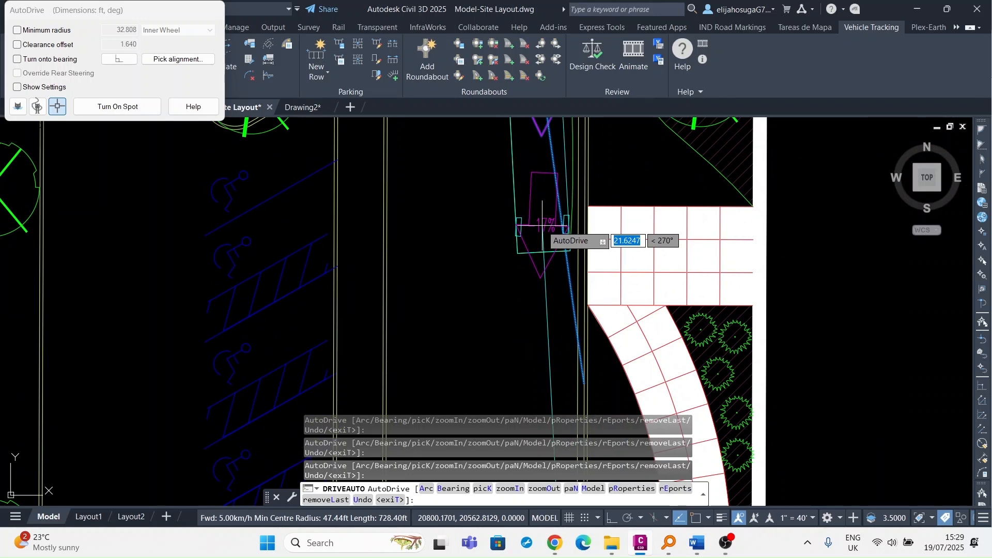
{"action": "left_click", "coordinate": [535, 312]}
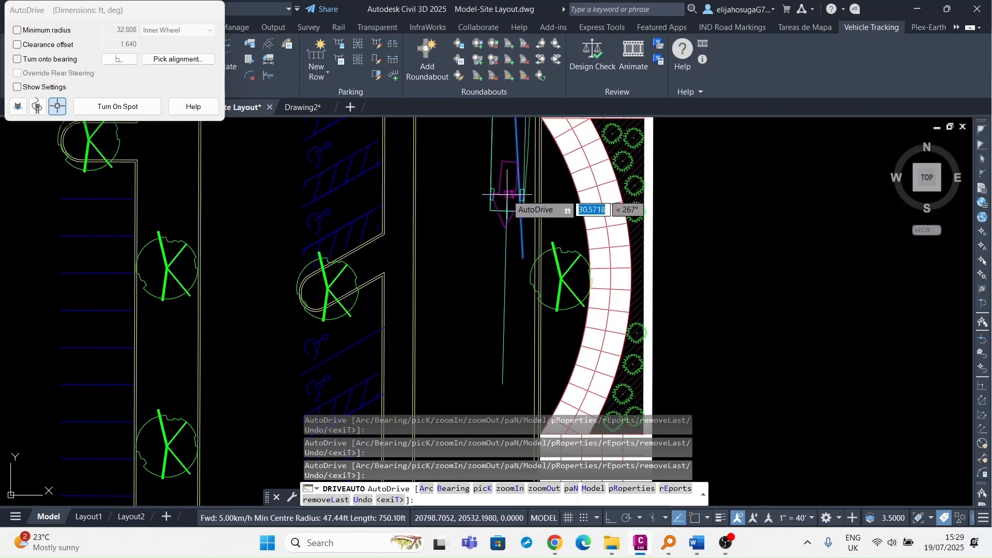
{"action": "left_click", "coordinate": [509, 197]}
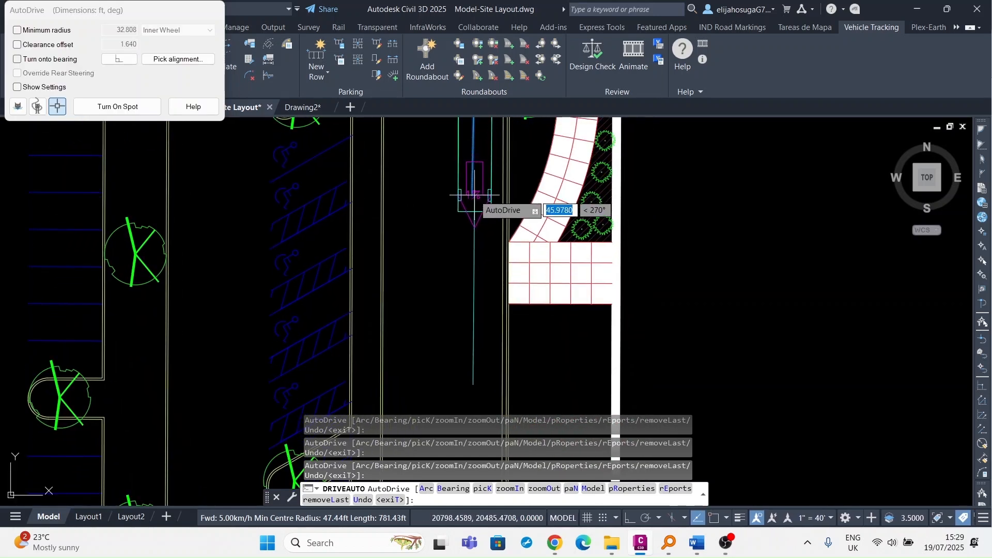
{"action": "left_click", "coordinate": [475, 195]}
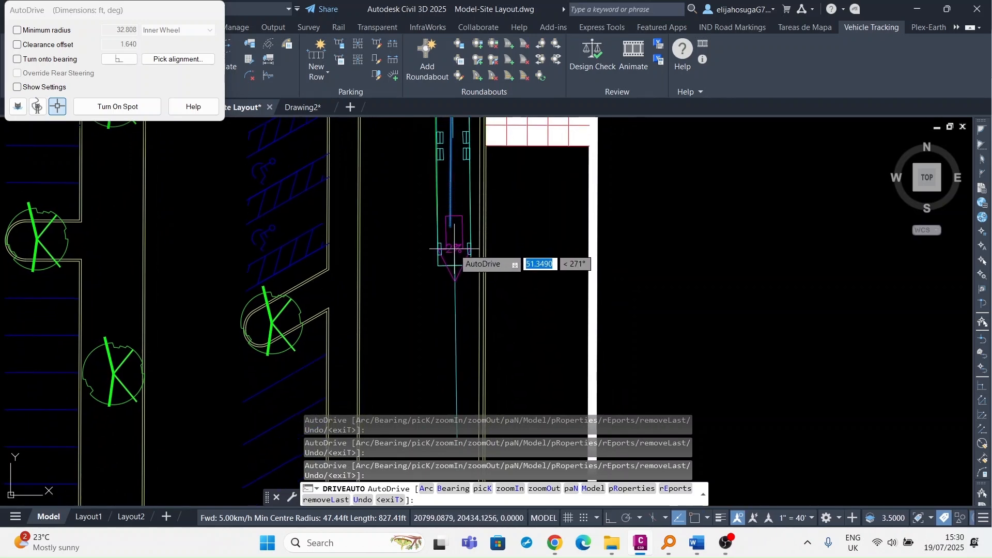
Continue the path down the access road beside the building to 1078.82 ft.
{"action": "left_click", "coordinate": [455, 258]}
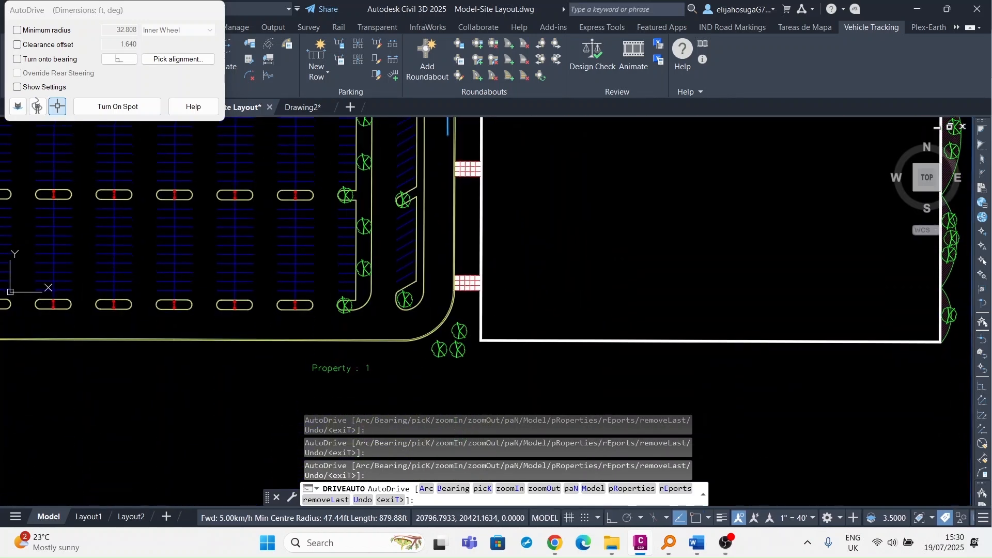
{"action": "scroll", "coordinate": [452, 226], "scroll_direction": "up", "scroll_amount": 4}
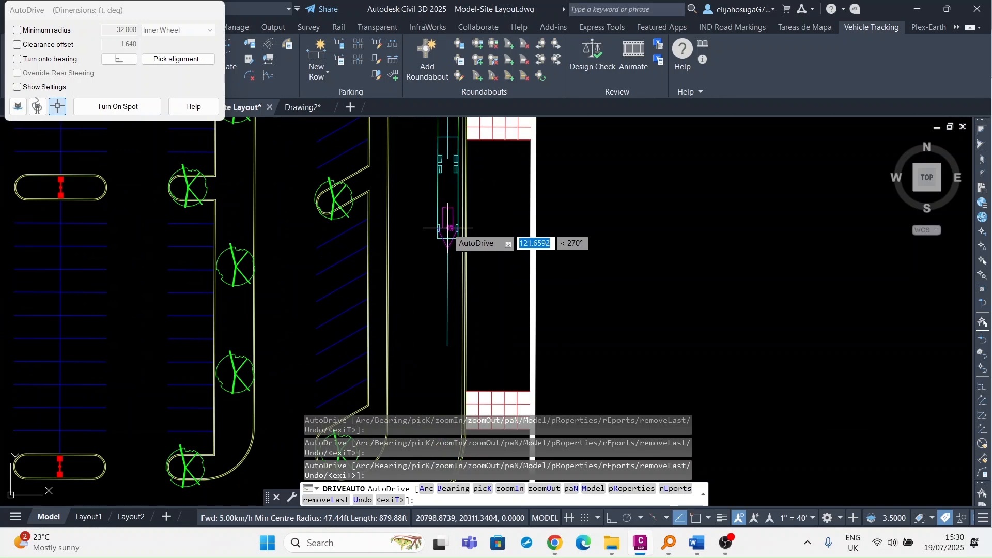
{"action": "left_click", "coordinate": [448, 227]}
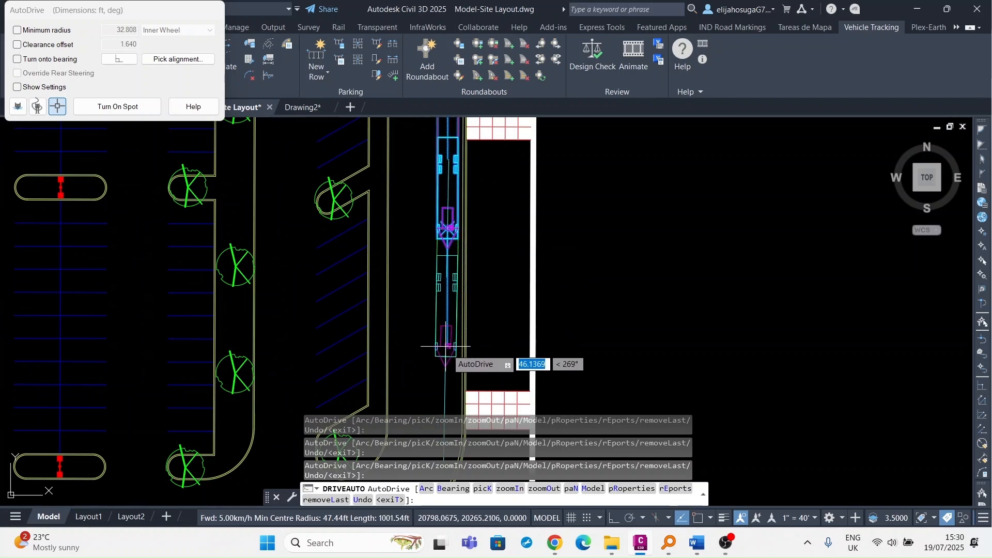
{"action": "scroll", "coordinate": [444, 354], "scroll_direction": "down", "scroll_amount": 2}
{"action": "middle_click_drag", "start_coordinate": [444, 354], "coordinate": [438, 219]}
{"action": "scroll", "coordinate": [438, 220], "scroll_direction": "up", "scroll_amount": 2}
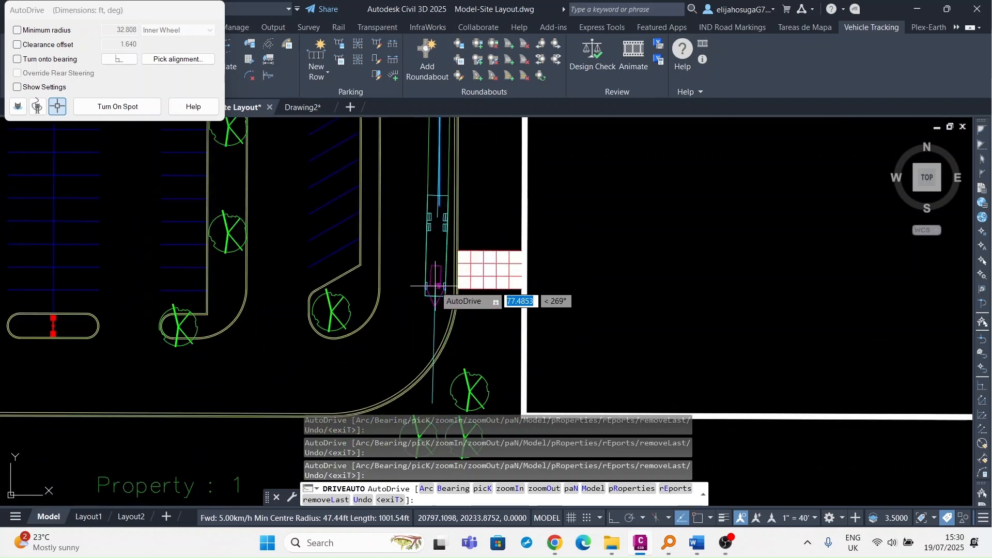
{"action": "left_click", "coordinate": [436, 285]}
Add a reversing section angled toward the side opening, bringing the path to 1155.84 ft.
{"action": "scroll", "coordinate": [437, 204], "scroll_direction": "down", "scroll_amount": 2}
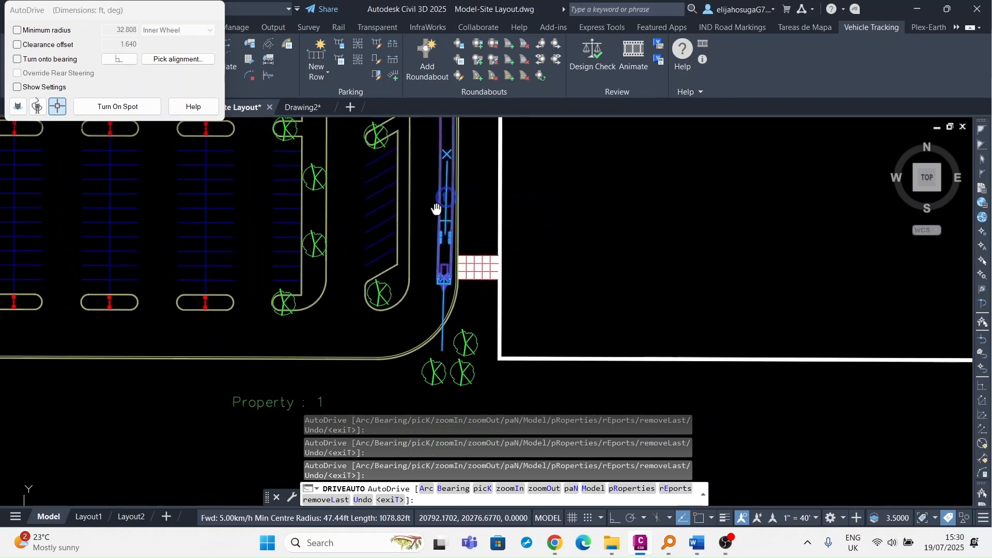
{"action": "scroll", "coordinate": [439, 290], "scroll_direction": "up", "scroll_amount": 2}
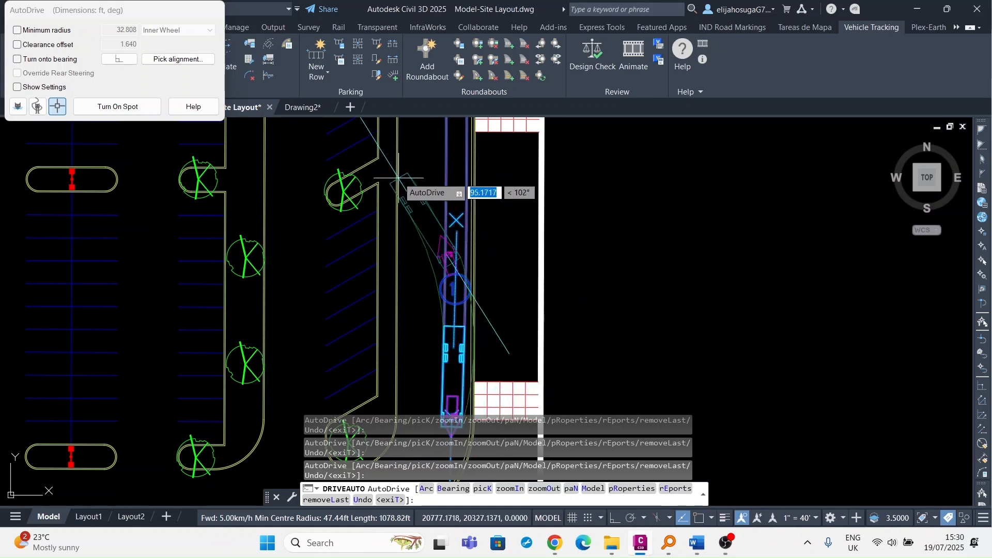
{"action": "left_click", "coordinate": [408, 138]}
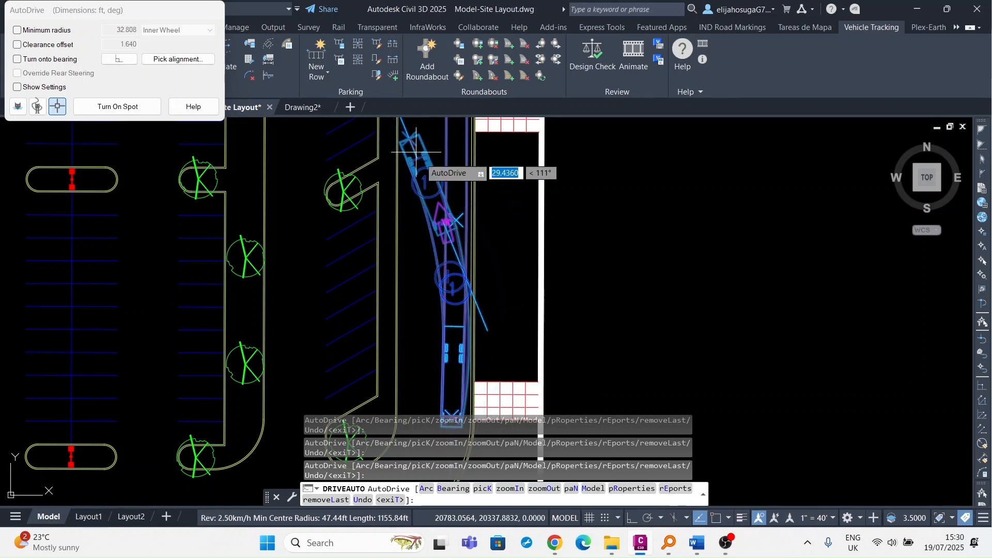
{"action": "middle_click_drag", "start_coordinate": [434, 195], "coordinate": [457, 359]}
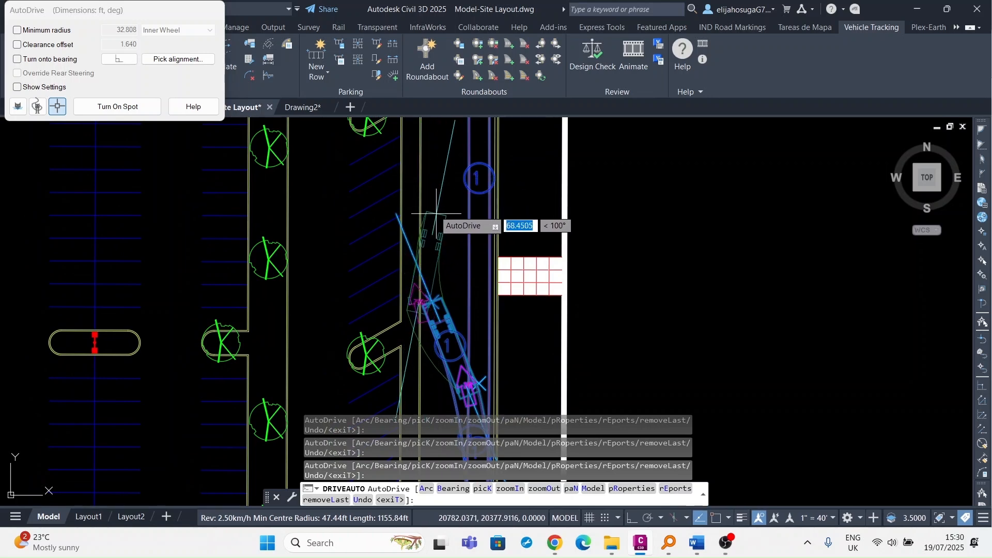
Finish AutoDrive with Enter from the right-click menu, then Esc to deselect the path.
{"action": "right_click", "coordinate": [445, 250]}
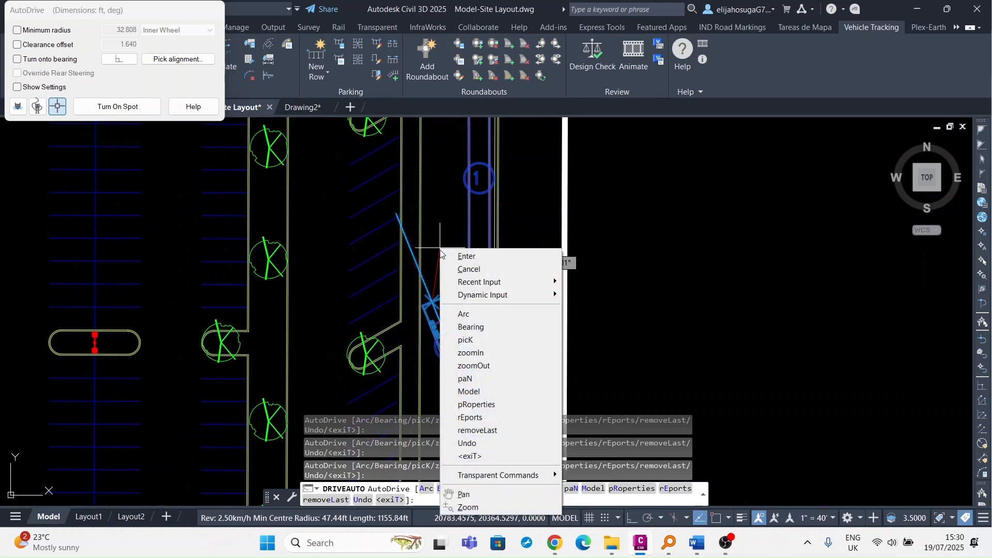
{"action": "left_click", "coordinate": [481, 256]}
{"action": "scroll", "coordinate": [437, 207], "scroll_direction": "down", "scroll_amount": 4}
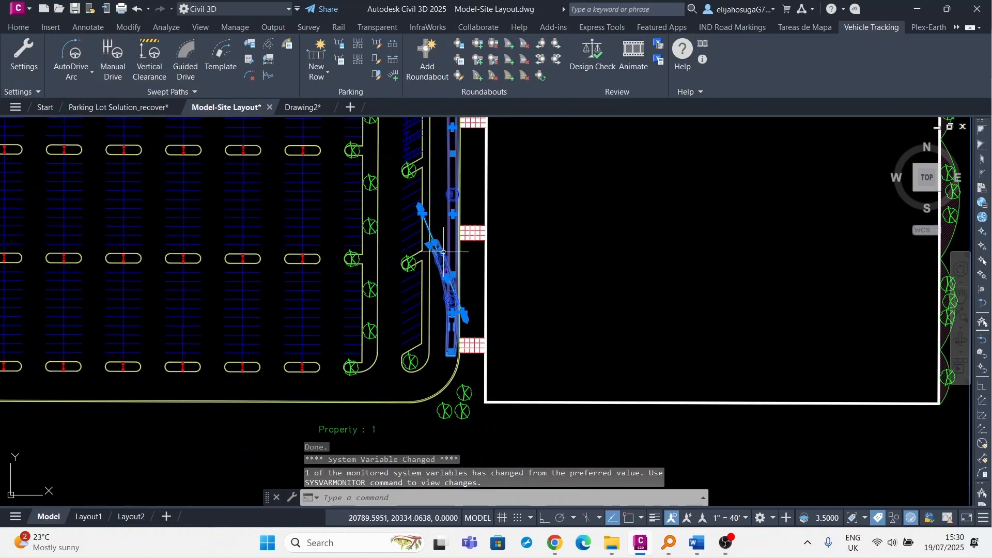
{"action": "scroll", "coordinate": [444, 251], "scroll_direction": "up", "scroll_amount": 4}
{"action": "right_click", "coordinate": [474, 234]}
{"action": "key", "text": "Escape"}
{"action": "key", "text": "Escape"}
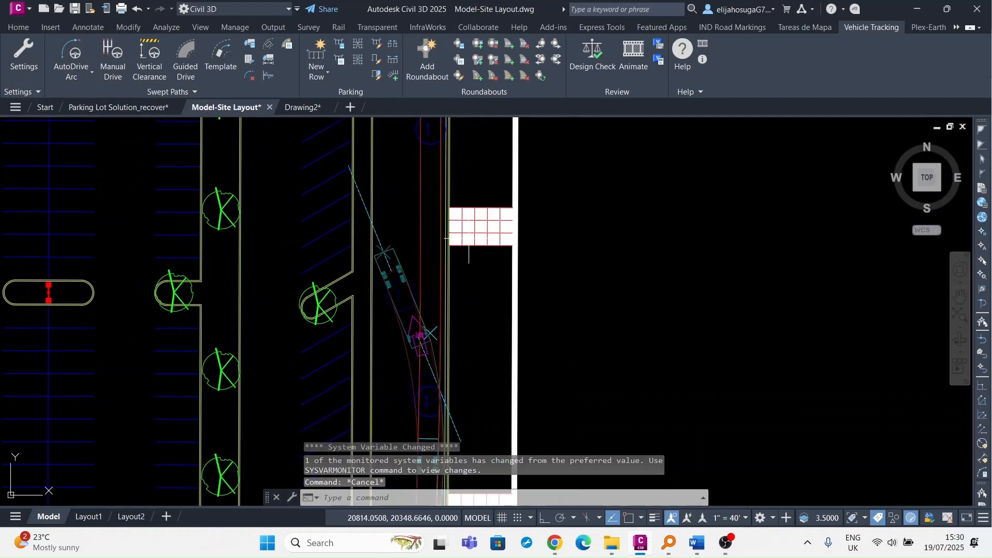
Zoom and pan over the site to review the completed path from the top road southward.
{"action": "scroll", "coordinate": [420, 216], "scroll_direction": "up", "scroll_amount": 4}
{"action": "scroll", "coordinate": [417, 212], "scroll_direction": "down", "scroll_amount": 6}
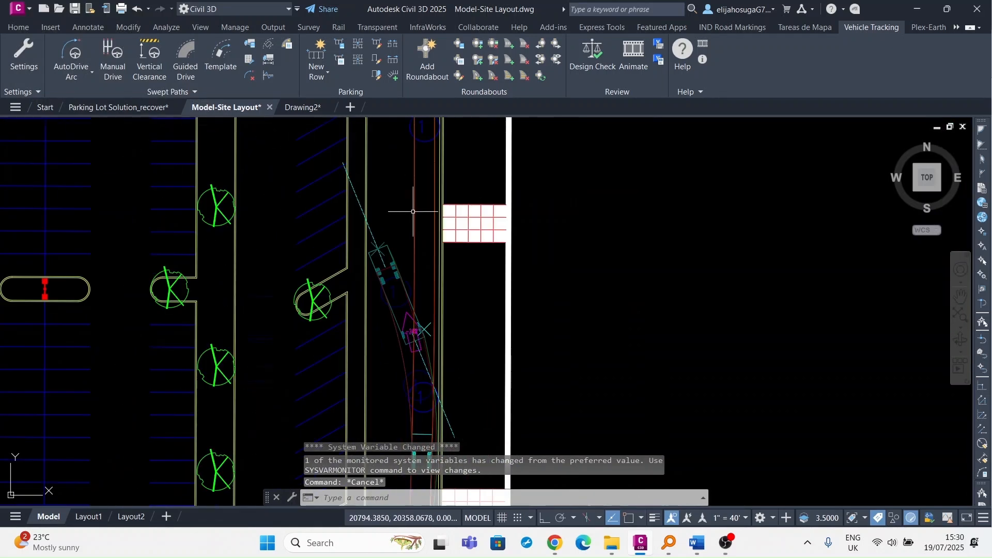
{"action": "scroll", "coordinate": [418, 220], "scroll_direction": "up", "scroll_amount": 2}
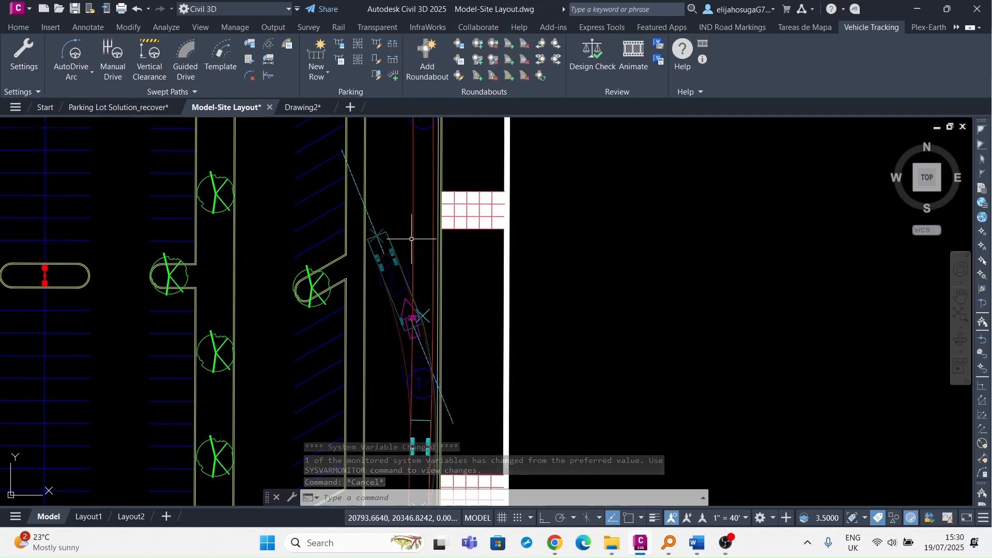
{"action": "scroll", "coordinate": [412, 240], "scroll_direction": "up", "scroll_amount": 2}
{"action": "scroll", "coordinate": [374, 371], "scroll_direction": "up", "scroll_amount": 2}
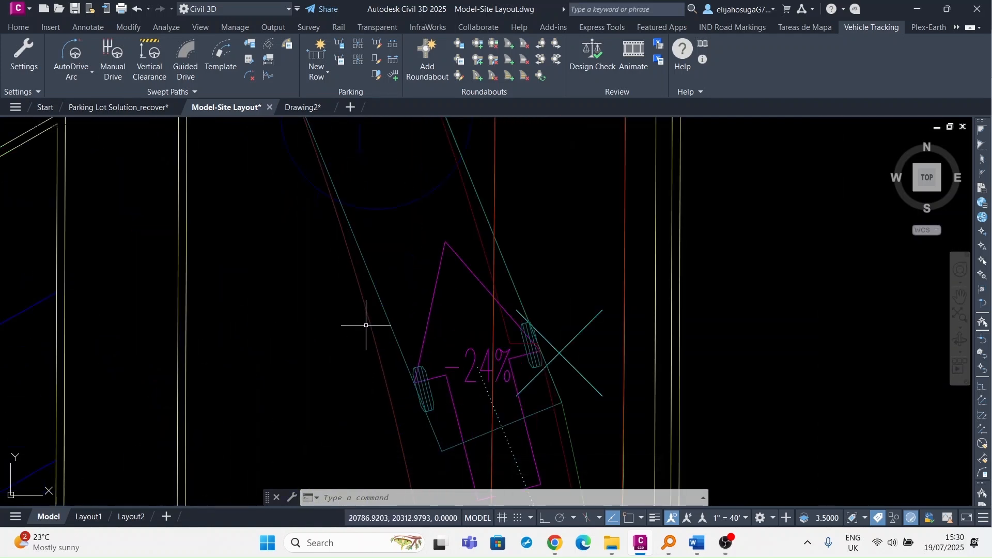
{"action": "scroll", "coordinate": [359, 293], "scroll_direction": "down", "scroll_amount": 3}
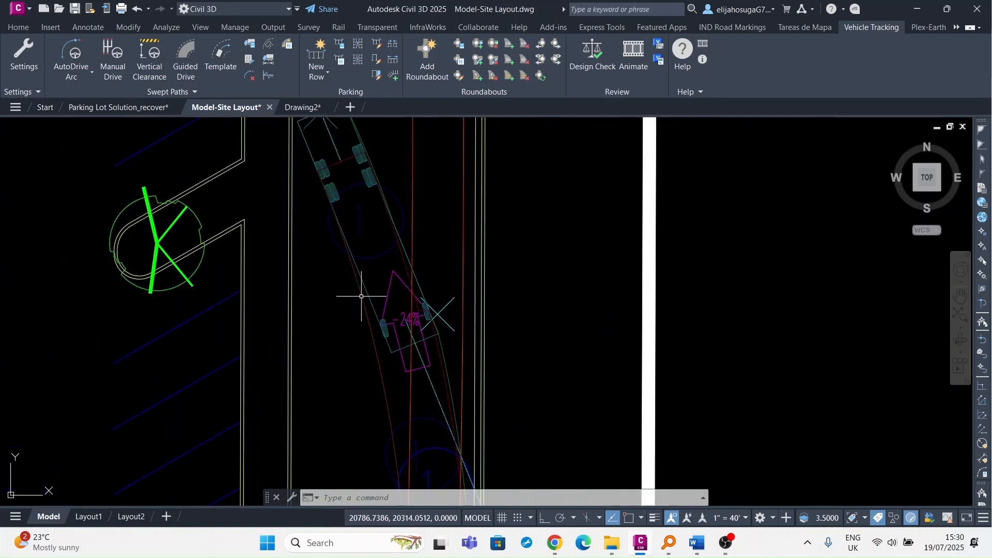
{"action": "scroll", "coordinate": [361, 283], "scroll_direction": "down", "scroll_amount": 4}
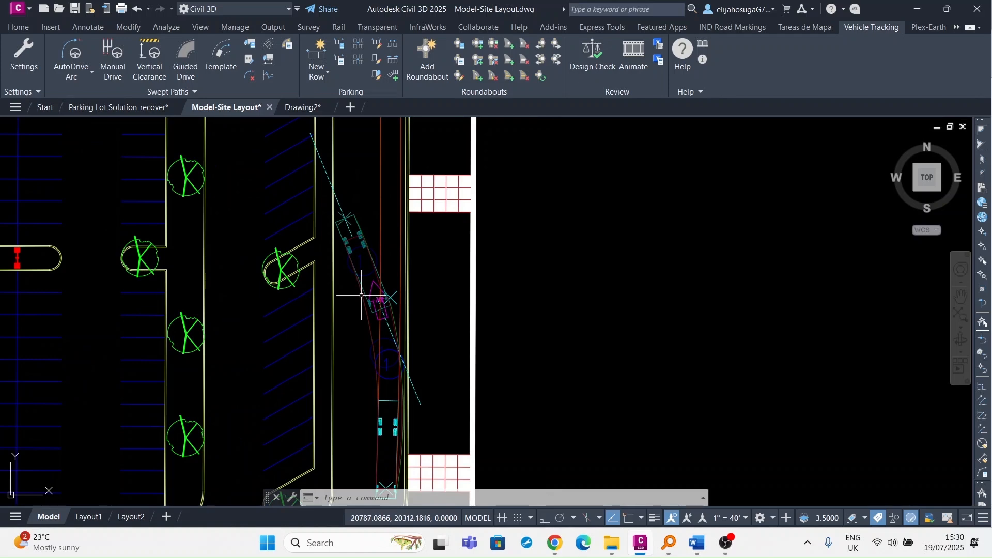
{"action": "scroll", "coordinate": [361, 269], "scroll_direction": "down", "scroll_amount": 4}
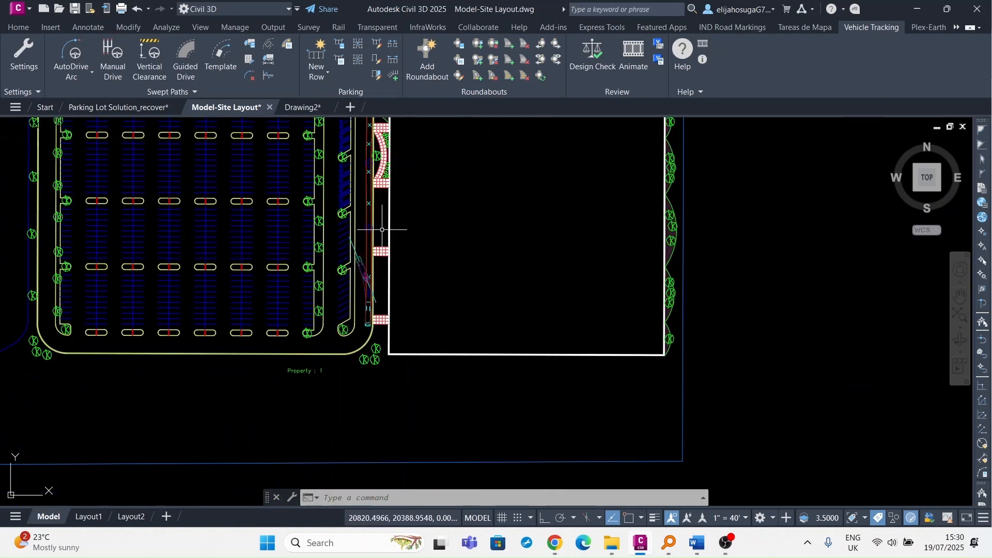
{"action": "middle_click_drag", "start_coordinate": [389, 191], "coordinate": [453, 290]}
{"action": "scroll", "coordinate": [282, 228], "scroll_direction": "down", "scroll_amount": 3}
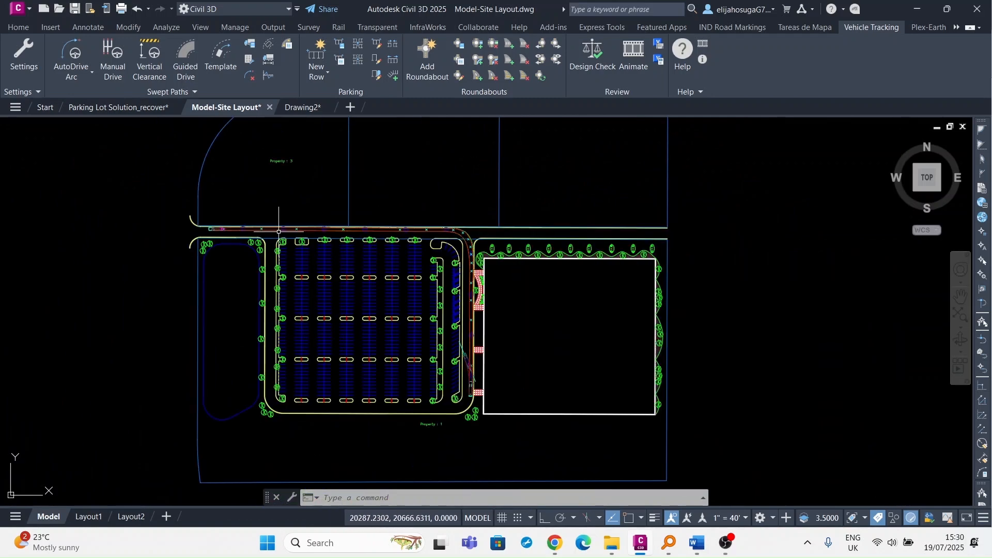
{"action": "scroll", "coordinate": [468, 331], "scroll_direction": "up", "scroll_amount": 6}
{"action": "scroll", "coordinate": [481, 270], "scroll_direction": "down", "scroll_amount": 4}
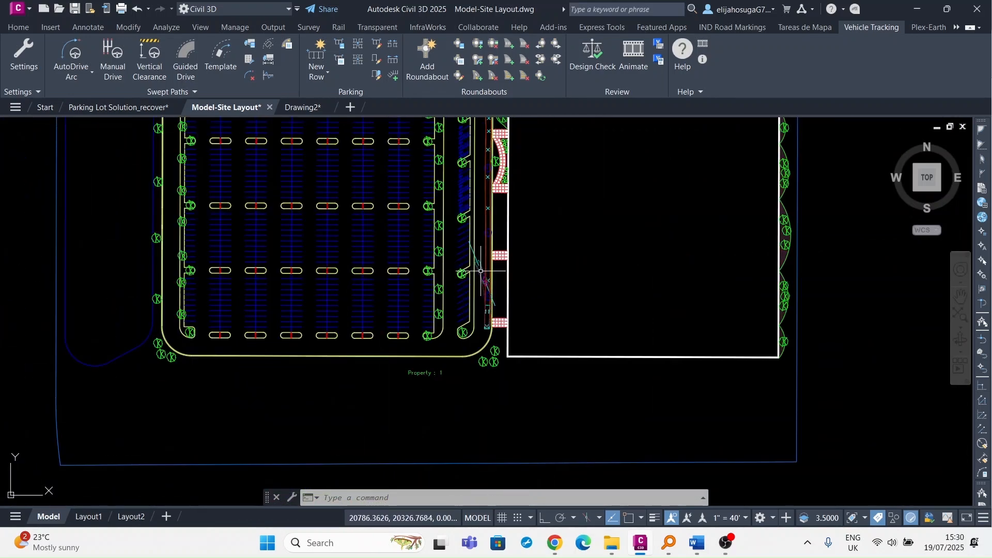
{"action": "middle_click_drag", "start_coordinate": [357, 209], "coordinate": [374, 312]}
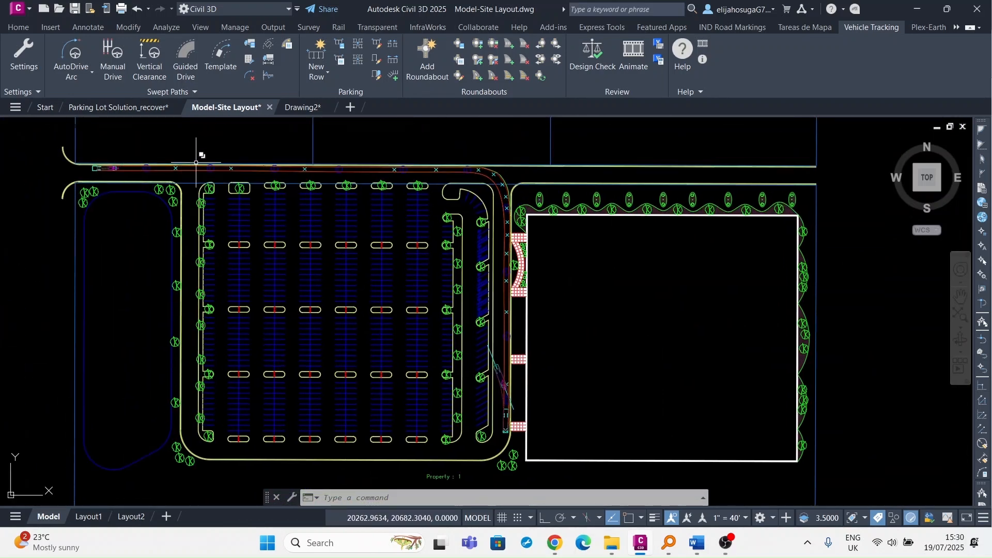
{"action": "scroll", "coordinate": [234, 174], "scroll_direction": "up", "scroll_amount": 4}
{"action": "scroll", "coordinate": [207, 166], "scroll_direction": "down", "scroll_amount": 5}
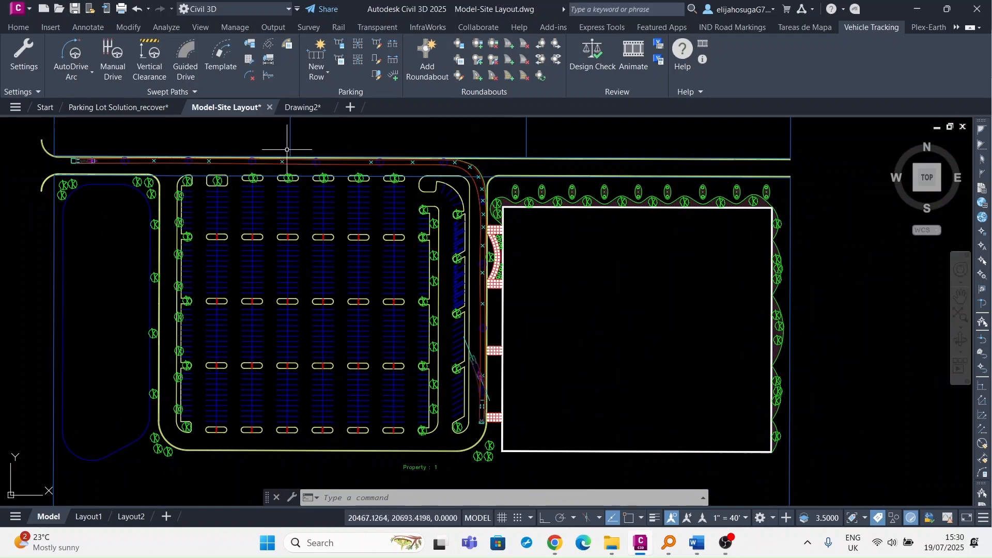
{"action": "scroll", "coordinate": [287, 149], "scroll_direction": "up", "scroll_amount": 6}
{"action": "scroll", "coordinate": [427, 181], "scroll_direction": "down", "scroll_amount": 5}
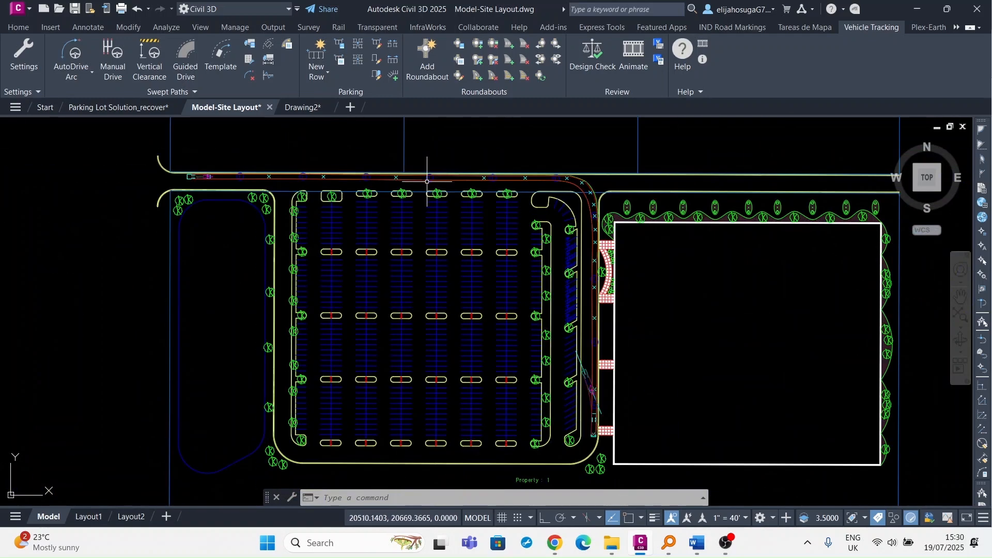
{"action": "scroll", "coordinate": [579, 187], "scroll_direction": "up", "scroll_amount": 3}
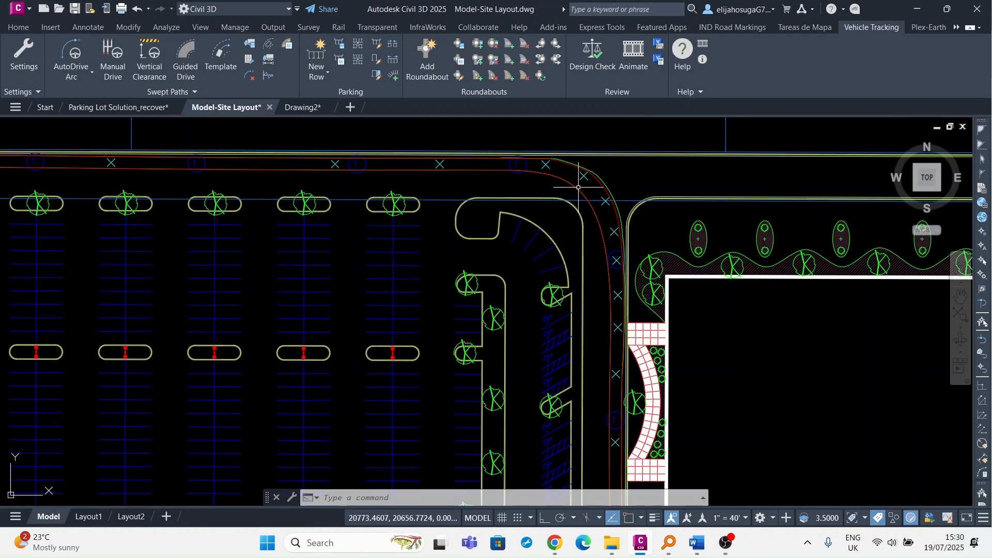
{"action": "scroll", "coordinate": [598, 184], "scroll_direction": "up", "scroll_amount": 4}
{"action": "scroll", "coordinate": [574, 178], "scroll_direction": "down", "scroll_amount": 5}
{"action": "scroll", "coordinate": [583, 207], "scroll_direction": "up", "scroll_amount": 4}
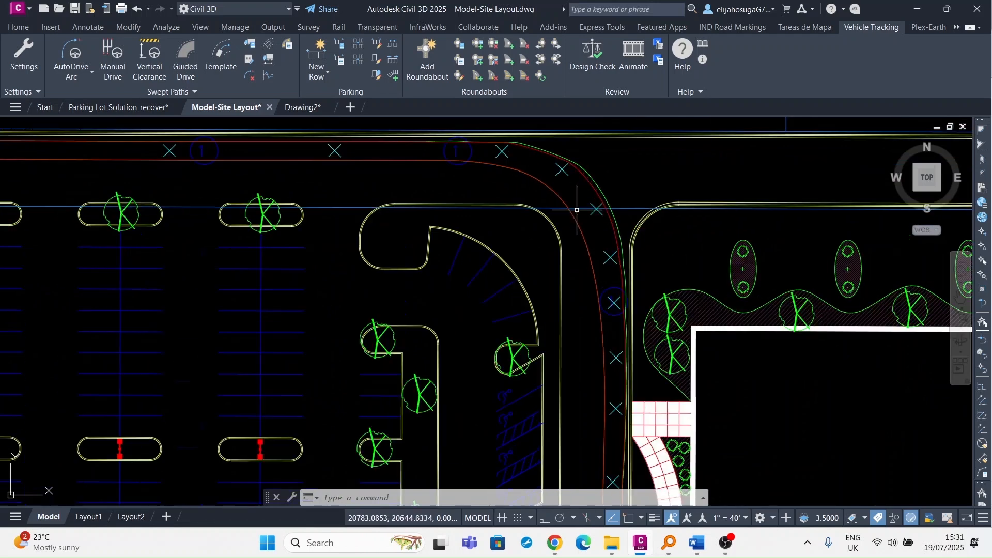
{"action": "left_click", "coordinate": [595, 162]}
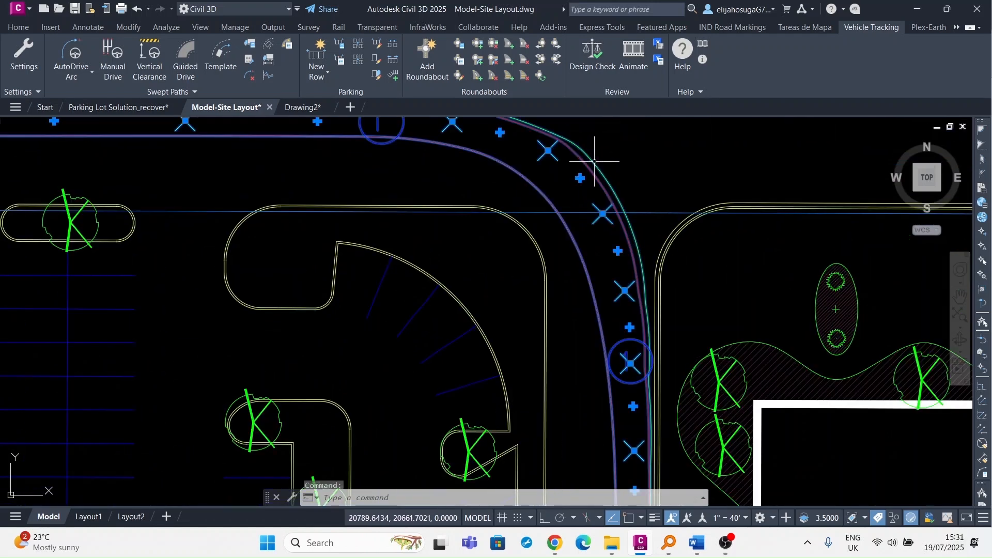
{"action": "scroll", "coordinate": [543, 168], "scroll_direction": "down", "scroll_amount": 4}
{"action": "scroll", "coordinate": [559, 226], "scroll_direction": "up", "scroll_amount": 4}
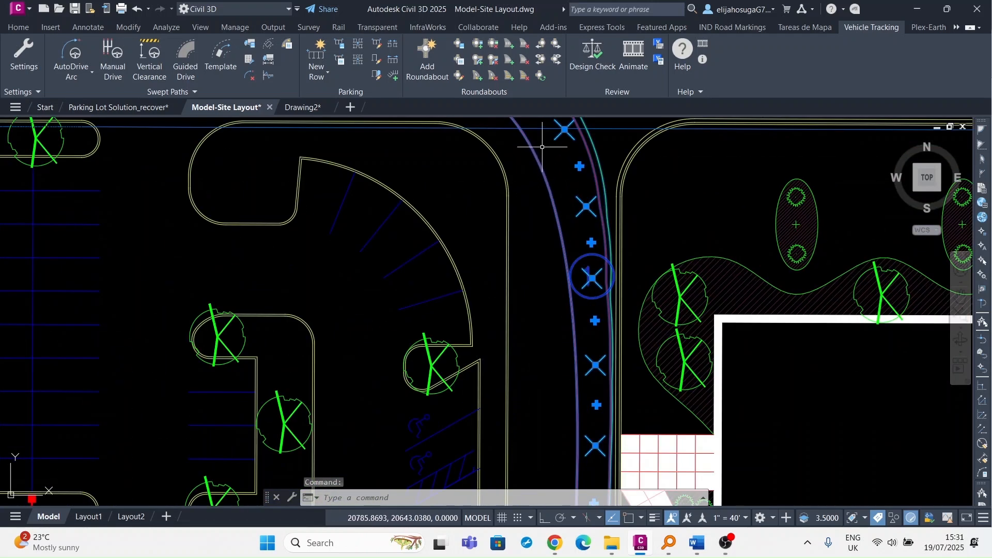
{"action": "scroll", "coordinate": [587, 338], "scroll_direction": "down", "scroll_amount": 4}
{"action": "scroll", "coordinate": [608, 339], "scroll_direction": "up", "scroll_amount": 3}
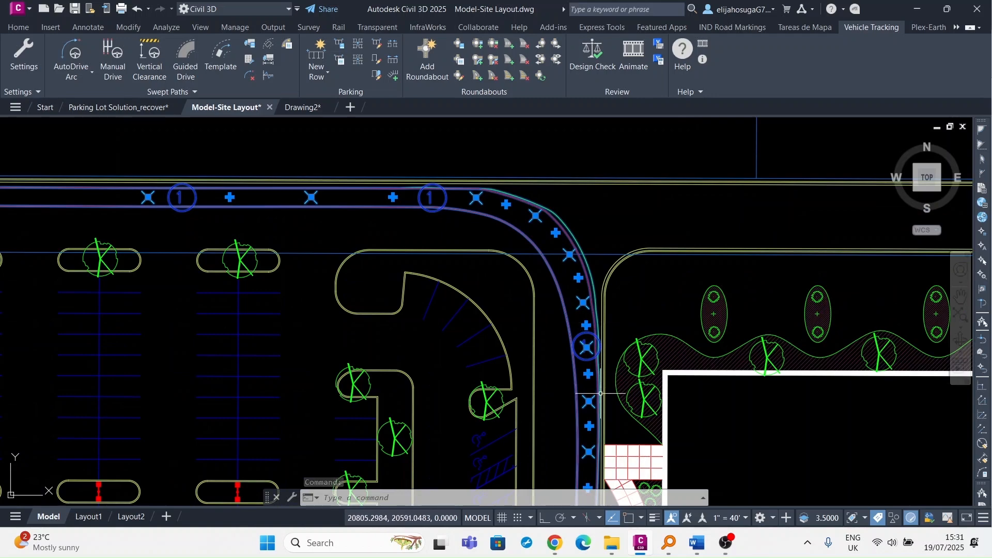
{"action": "scroll", "coordinate": [562, 297], "scroll_direction": "down", "scroll_amount": 4}
{"action": "scroll", "coordinate": [573, 310], "scroll_direction": "up", "scroll_amount": 4}
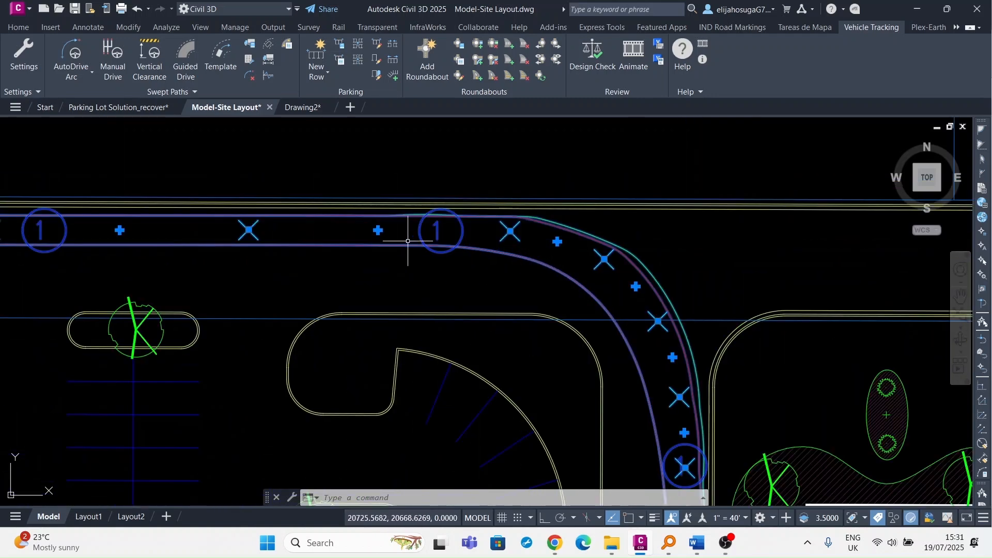
{"action": "scroll", "coordinate": [359, 203], "scroll_direction": "down", "scroll_amount": 8}
{"action": "scroll", "coordinate": [427, 356], "scroll_direction": "up", "scroll_amount": 3}
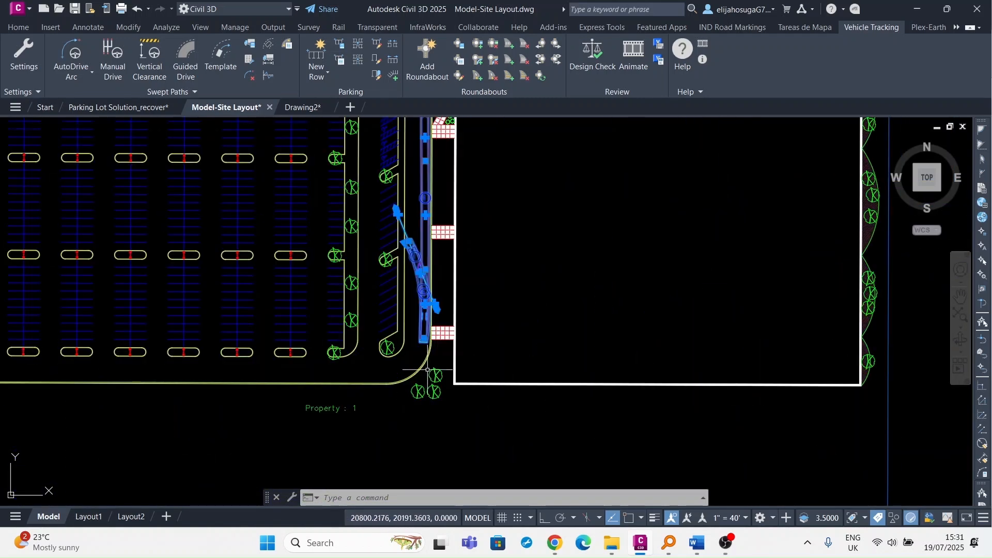
{"action": "scroll", "coordinate": [414, 315], "scroll_direction": "down", "scroll_amount": 3}
{"action": "scroll", "coordinate": [406, 278], "scroll_direction": "up", "scroll_amount": 2}
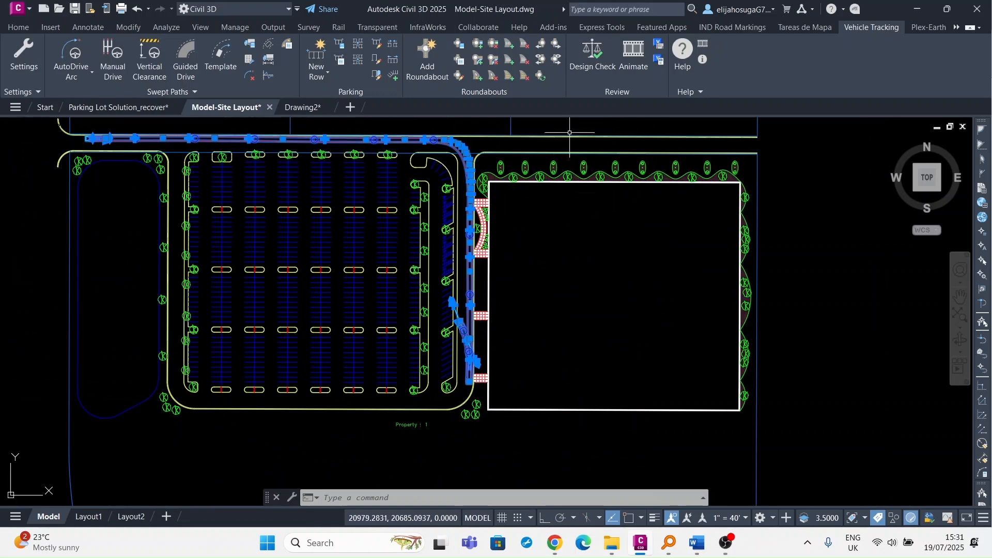
{"action": "key", "text": "Escape"}
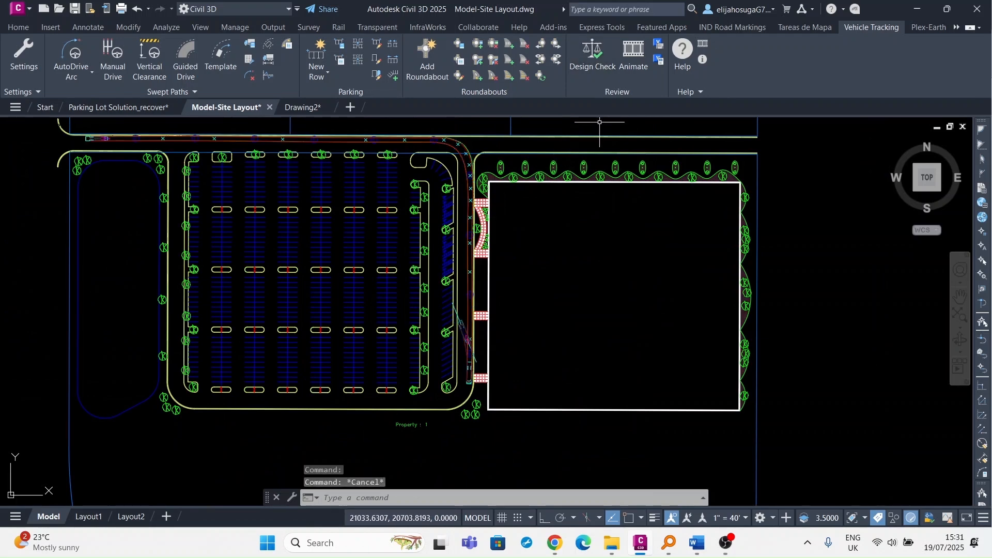
Play the SU-12 Animation 1 at x8 speed, moving the animation window off the parking lot.
{"action": "left_click", "coordinate": [632, 53]}
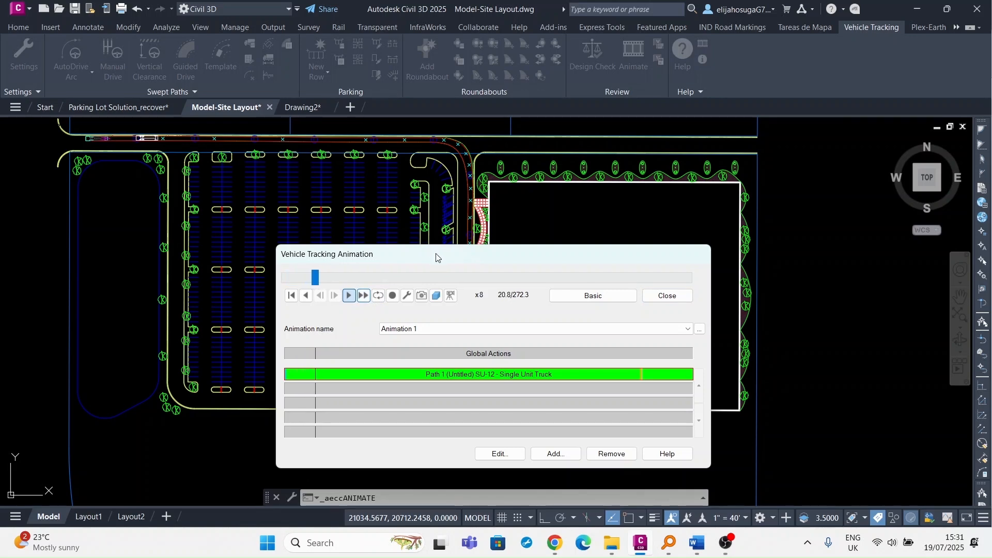
{"action": "left_click_drag", "start_coordinate": [436, 257], "coordinate": [667, 383]}
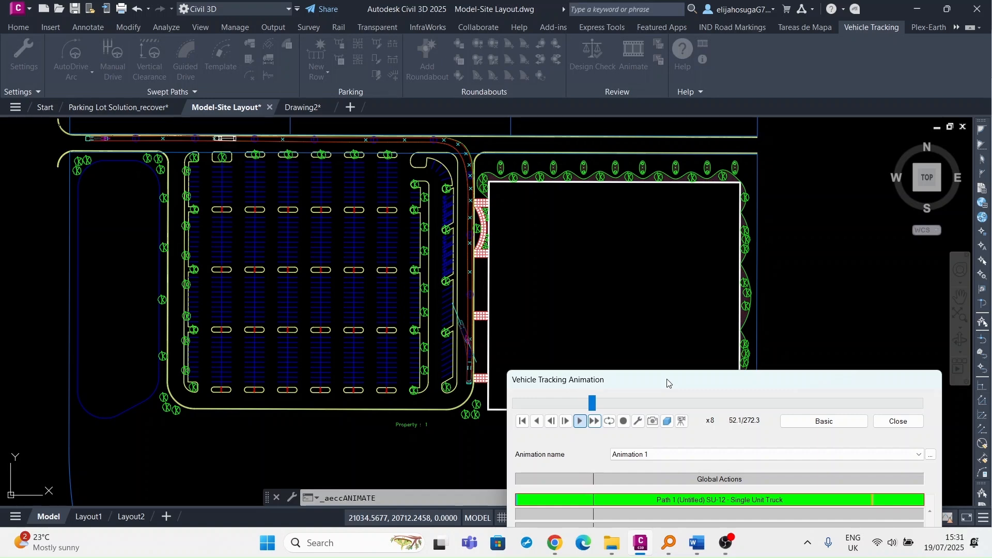
{"action": "left_click_drag", "start_coordinate": [667, 382], "coordinate": [650, 295]}
{"action": "left_click_drag", "start_coordinate": [660, 237], "coordinate": [720, 194]}
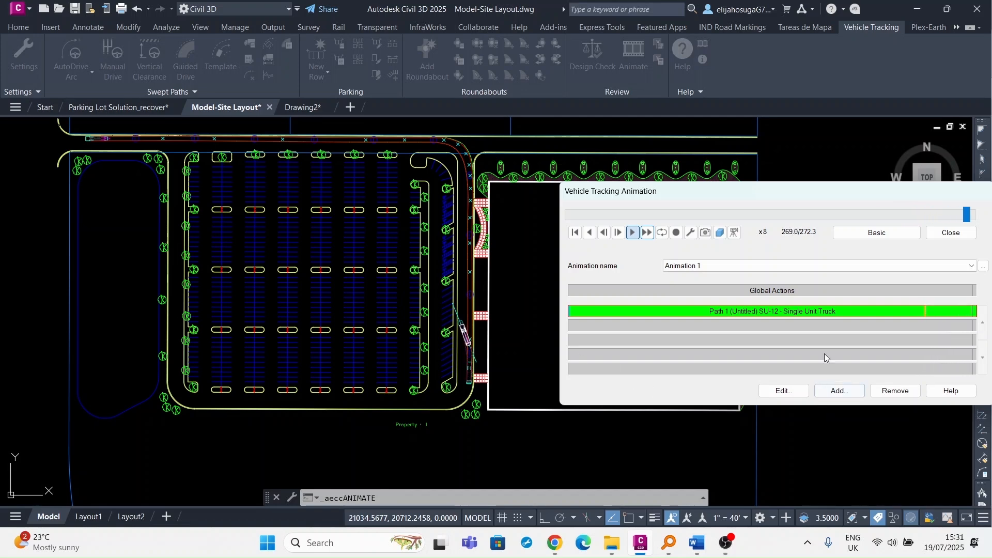
Close the animation window and zoom onto the green six-step vehicle tracking checklist.
{"action": "left_click", "coordinate": [950, 233]}
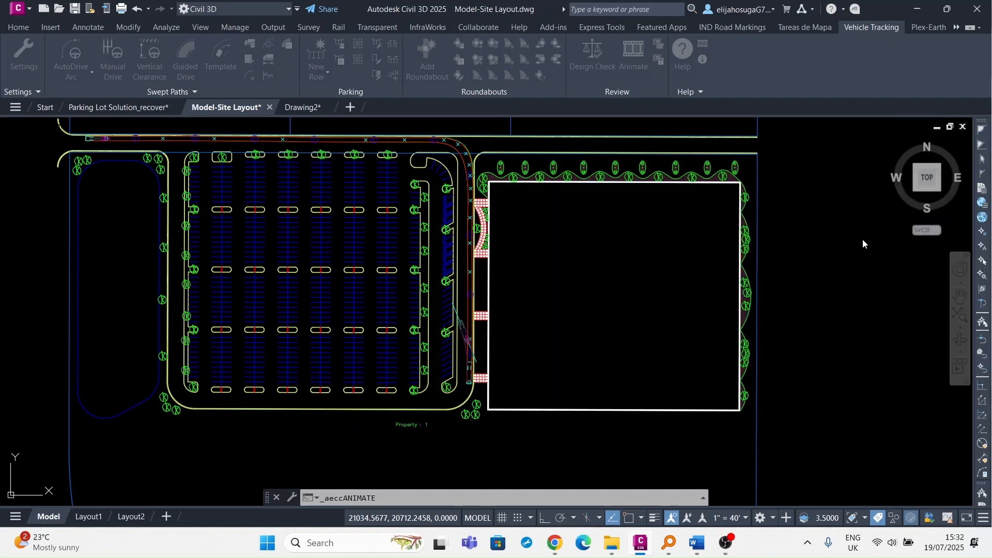
{"action": "scroll", "coordinate": [417, 221], "scroll_direction": "down", "scroll_amount": 6}
{"action": "scroll", "coordinate": [362, 338], "scroll_direction": "up", "scroll_amount": 8}
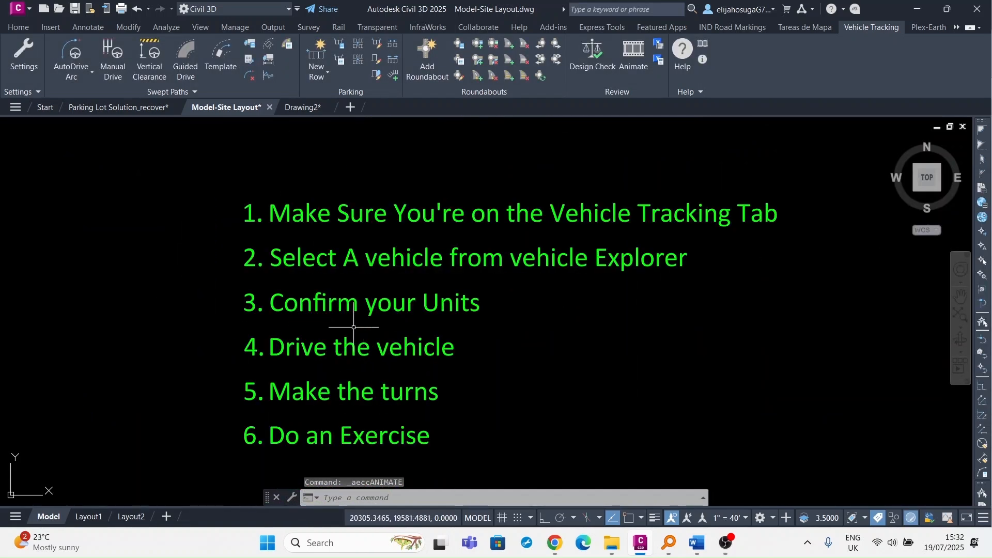
{"action": "scroll", "coordinate": [526, 243], "scroll_direction": "down", "scroll_amount": 2}
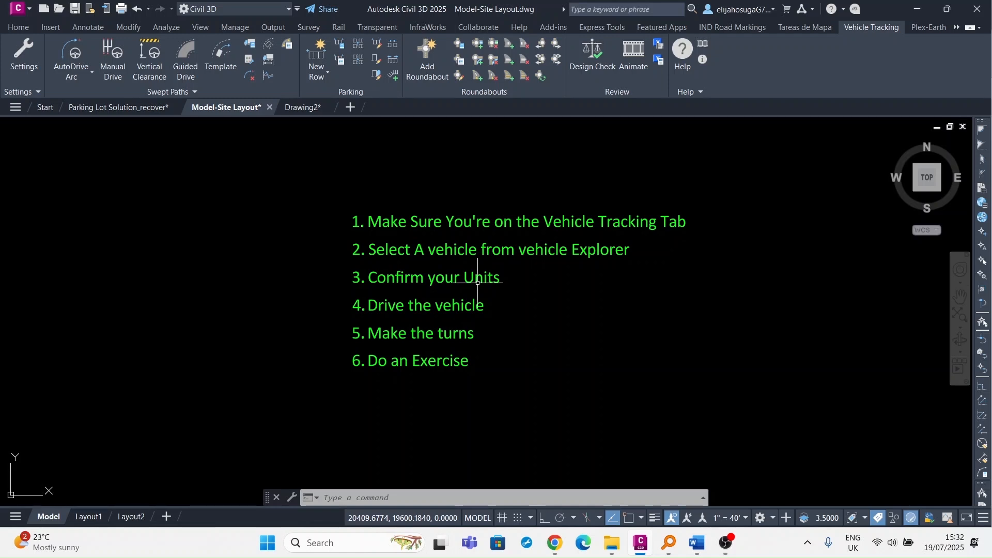
{"action": "type", "text": "uni"}
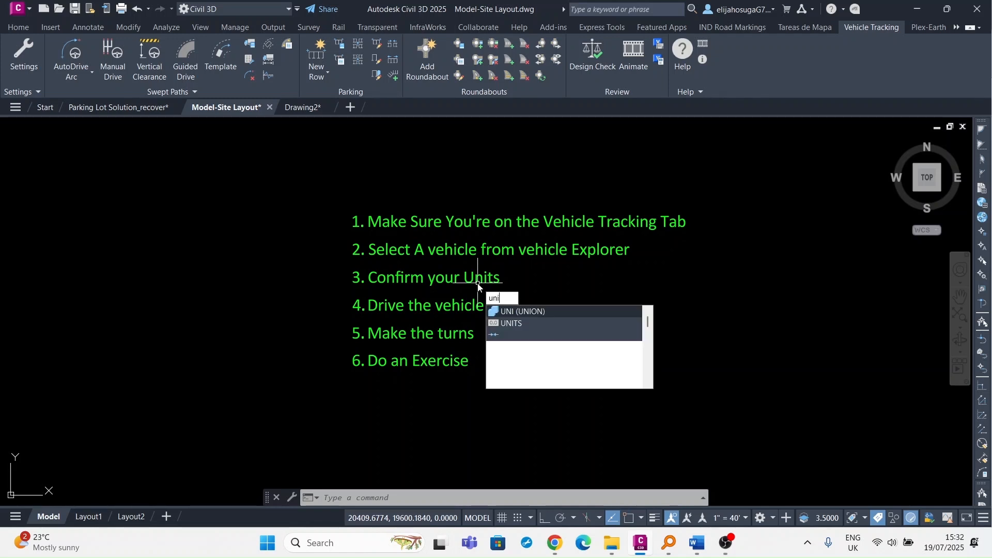
{"action": "type", "text": "ts"}
{"action": "key", "text": "Return"}
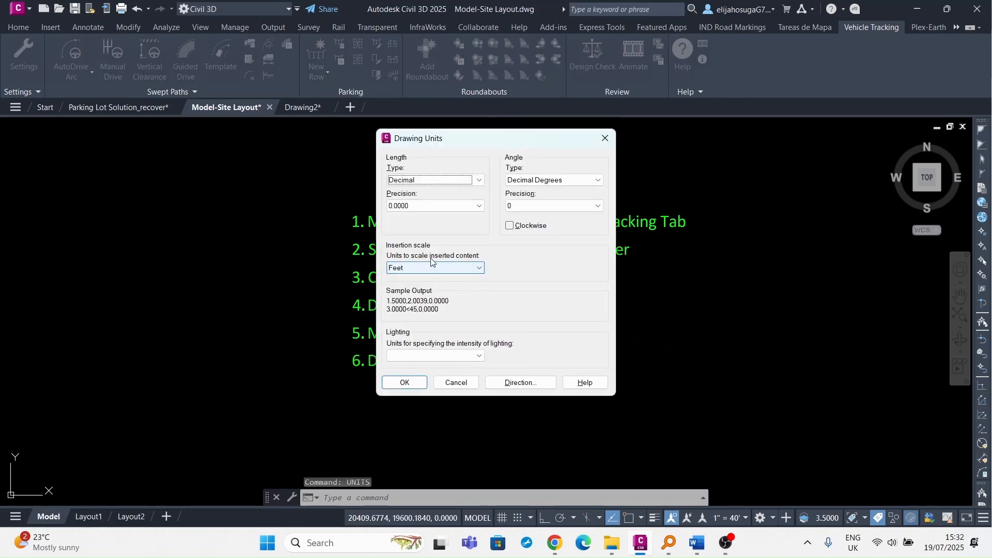
{"action": "left_click", "coordinate": [605, 138]}
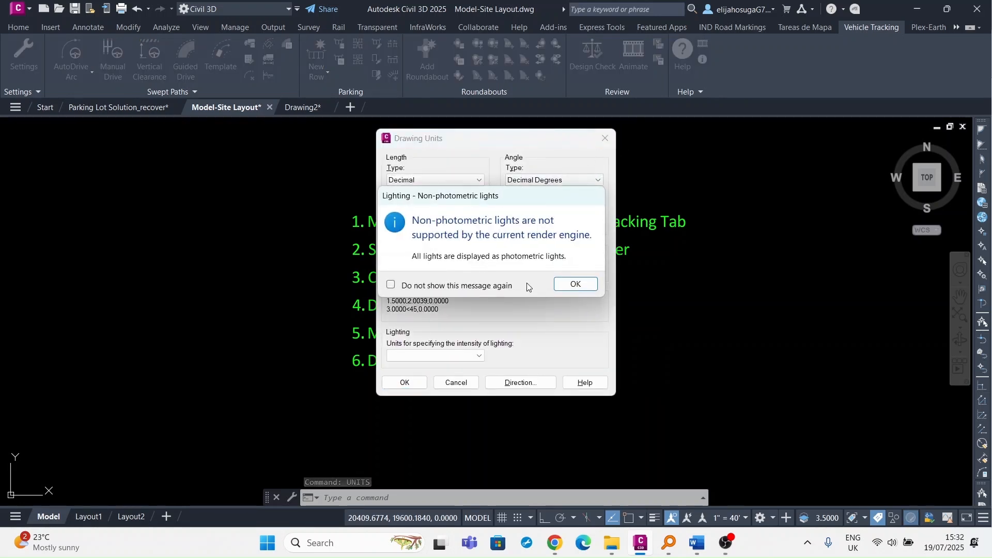
{"action": "left_click", "coordinate": [578, 285]}
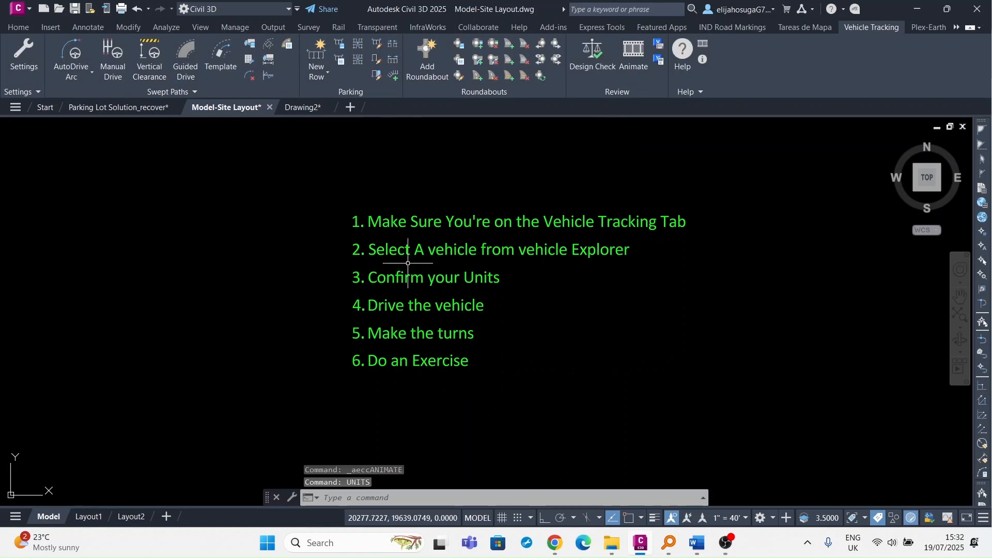
Zoom out and pan to the parking lot's top-left corner, showing the north access road and truck.
{"action": "scroll", "coordinate": [525, 317], "scroll_direction": "down", "scroll_amount": 4}
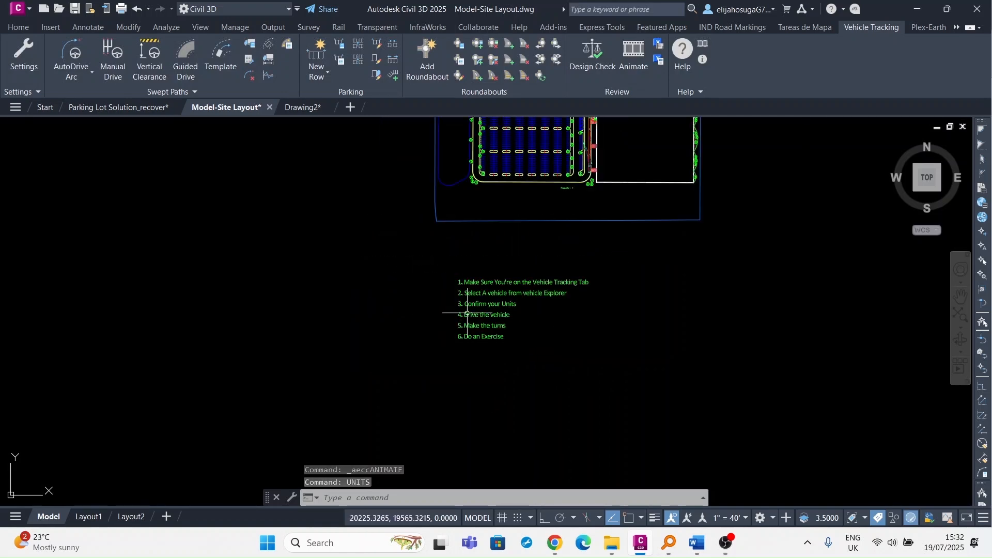
{"action": "scroll", "coordinate": [512, 329], "scroll_direction": "up", "scroll_amount": 6}
{"action": "scroll", "coordinate": [512, 329], "scroll_direction": "down", "scroll_amount": 2}
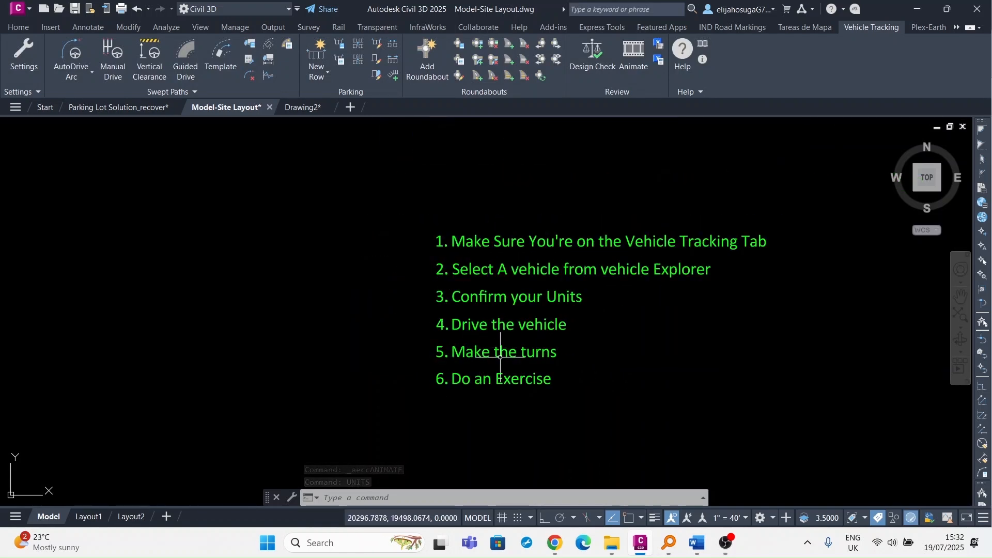
{"action": "scroll", "coordinate": [499, 341], "scroll_direction": "down", "scroll_amount": 5}
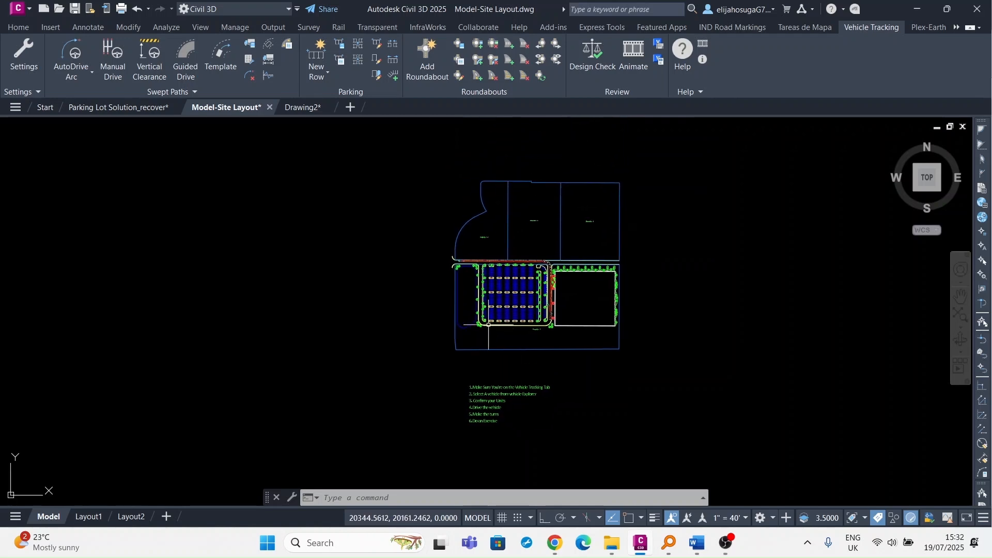
{"action": "scroll", "coordinate": [474, 262], "scroll_direction": "up", "scroll_amount": 5}
{"action": "scroll", "coordinate": [475, 262], "scroll_direction": "up", "scroll_amount": 2}
{"action": "middle_click_drag", "start_coordinate": [506, 301], "coordinate": [428, 288]}
{"action": "scroll", "coordinate": [433, 292], "scroll_direction": "down", "scroll_amount": 2}
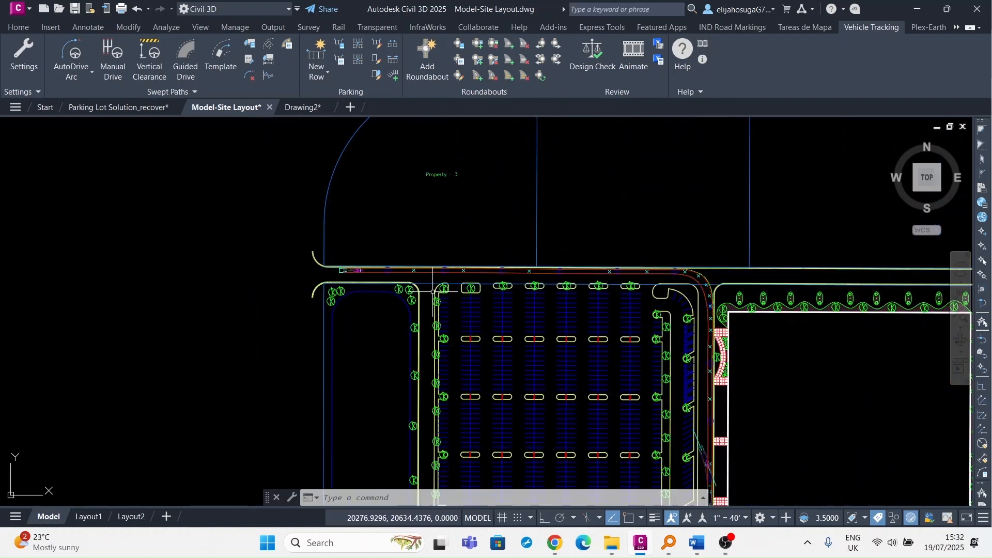
{"action": "scroll", "coordinate": [433, 284], "scroll_direction": "down", "scroll_amount": 2}
{"action": "scroll", "coordinate": [419, 279], "scroll_direction": "up", "scroll_amount": 4}
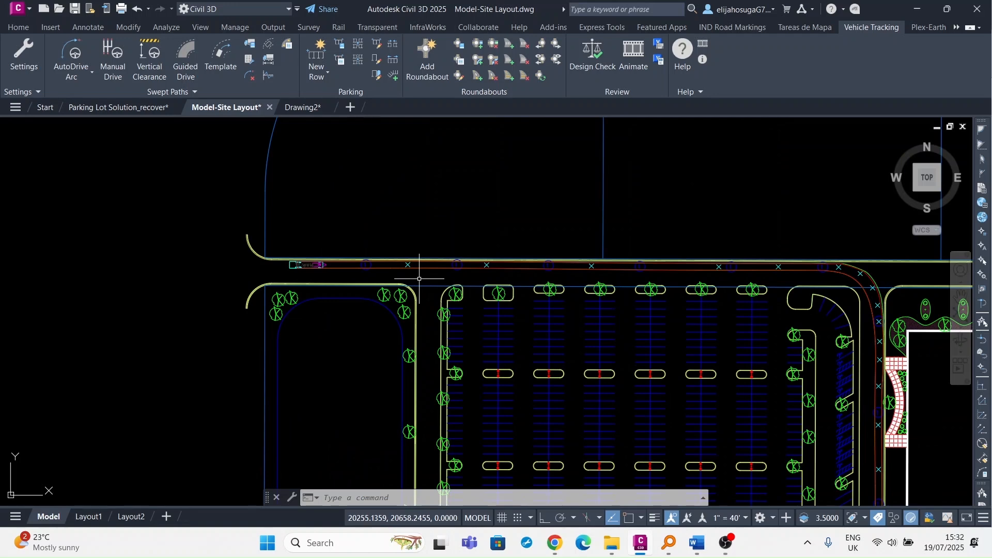
Start a PL polyline at the access road's west end and run it east along the road.
{"action": "type", "text": "pl"}
{"action": "key", "text": "Return"}
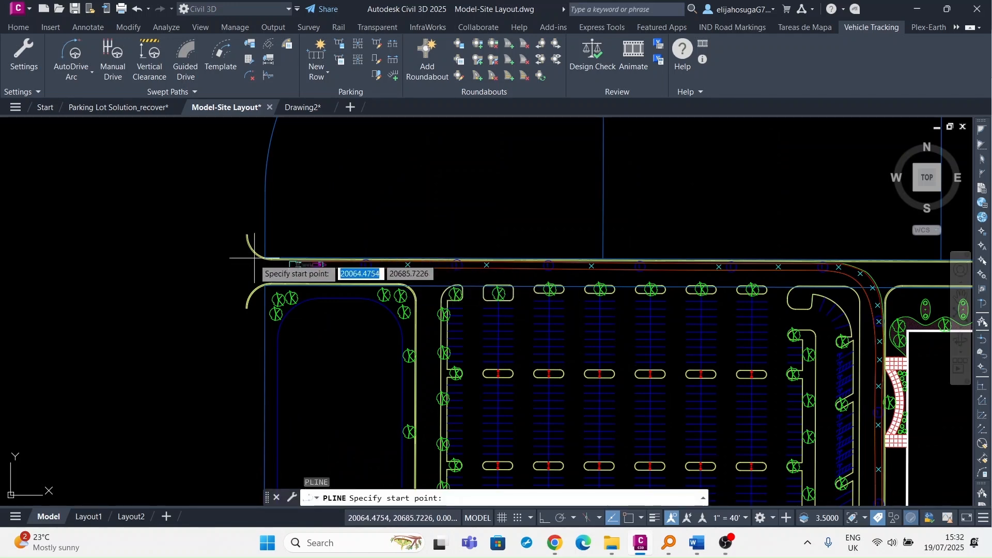
{"action": "scroll", "coordinate": [253, 262], "scroll_direction": "up", "scroll_amount": 4}
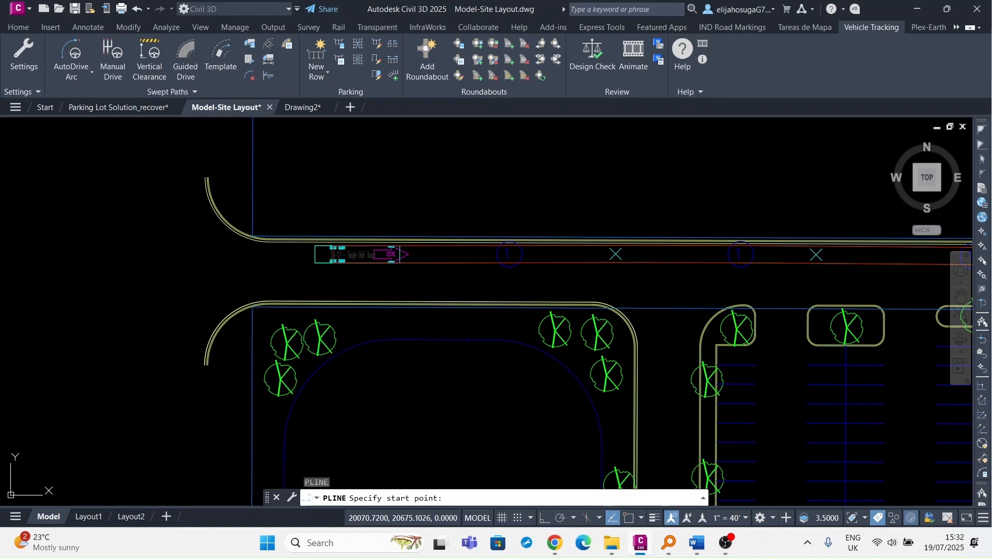
{"action": "left_click", "coordinate": [248, 254]}
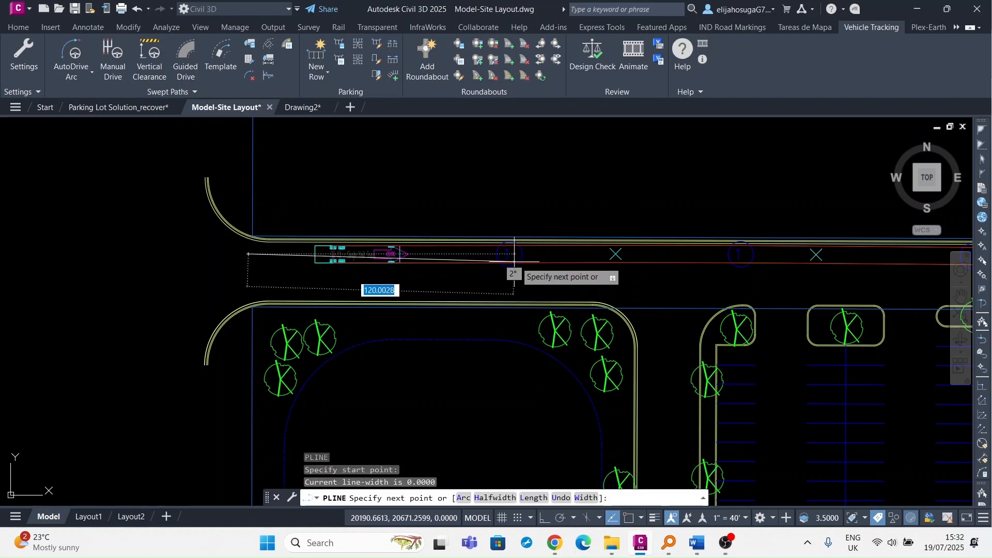
{"action": "left_click", "coordinate": [677, 256]}
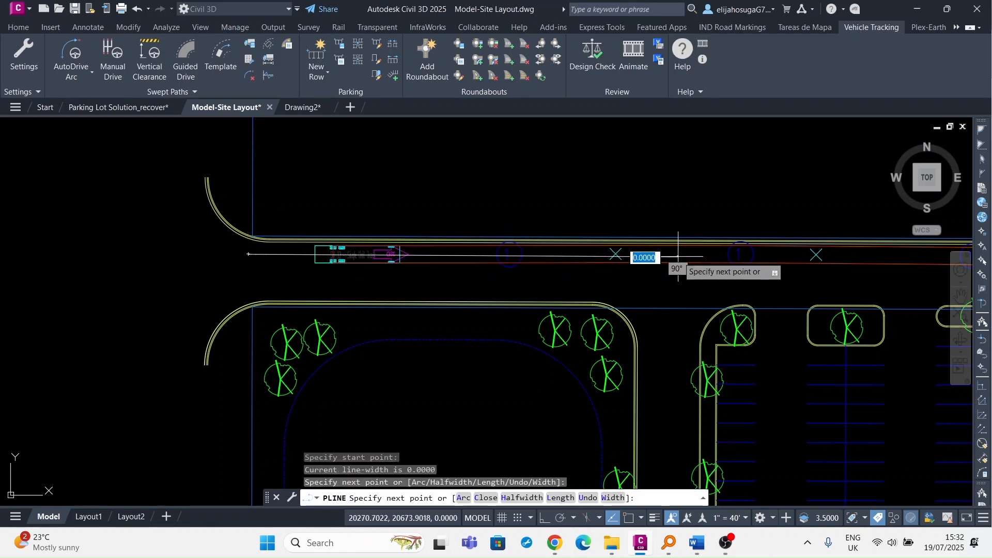
Continue the route down the west aisle, along the bottom edge, and up between parking rows.
{"action": "scroll", "coordinate": [667, 381], "scroll_direction": "down", "scroll_amount": 4}
{"action": "middle_click_drag", "start_coordinate": [666, 381], "coordinate": [630, 221]}
{"action": "middle_click_drag", "start_coordinate": [632, 316], "coordinate": [616, 238]}
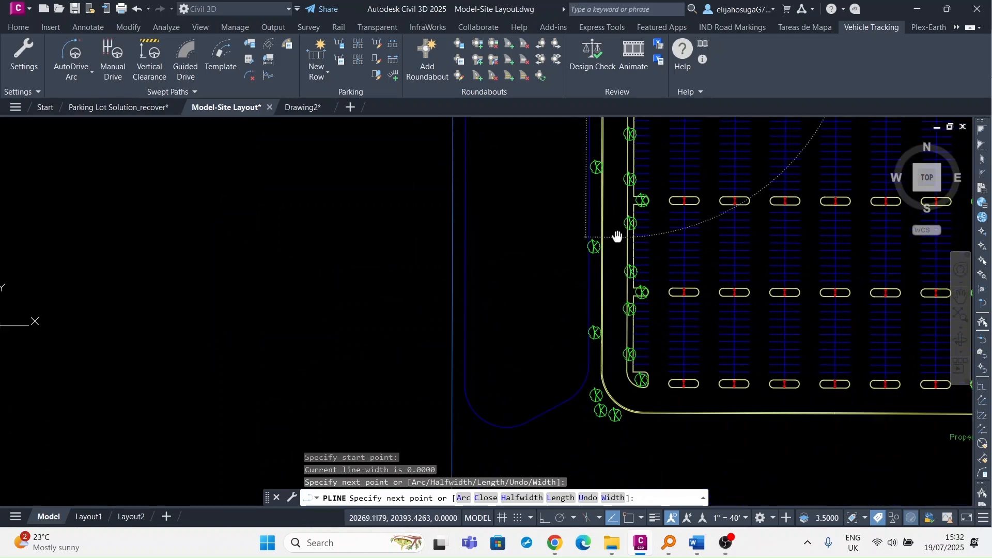
{"action": "left_click", "coordinate": [620, 384]}
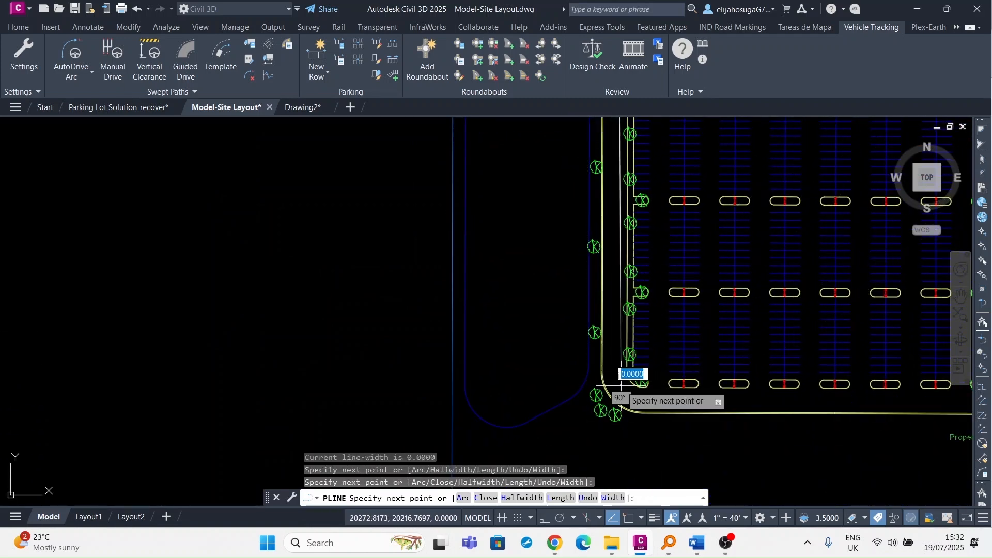
{"action": "left_click", "coordinate": [670, 401]}
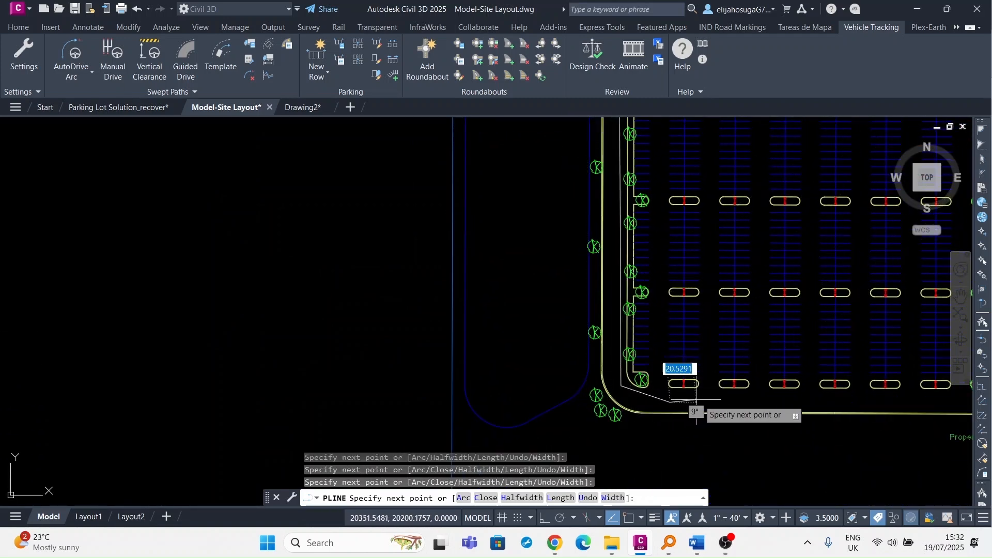
{"action": "left_click", "coordinate": [712, 399]}
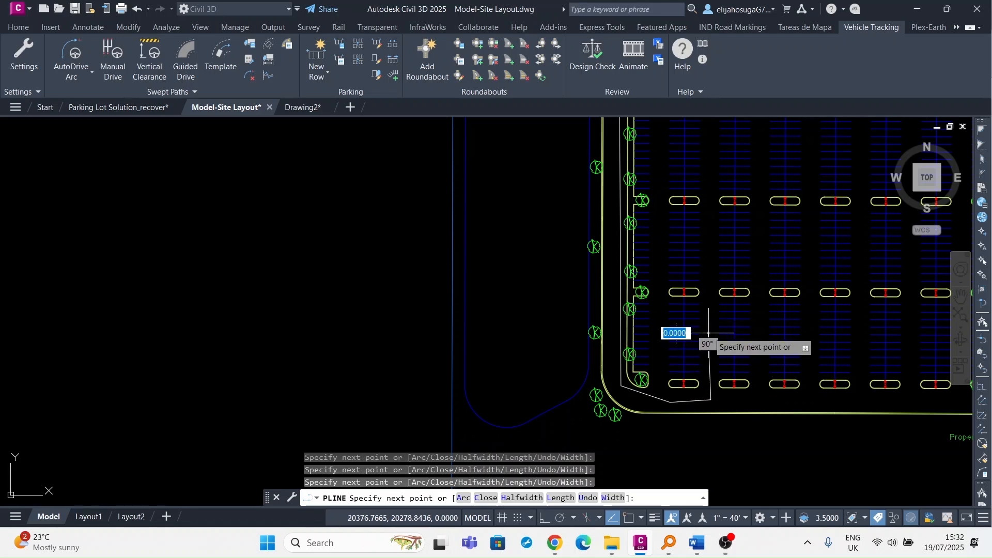
{"action": "left_click", "coordinate": [708, 258]}
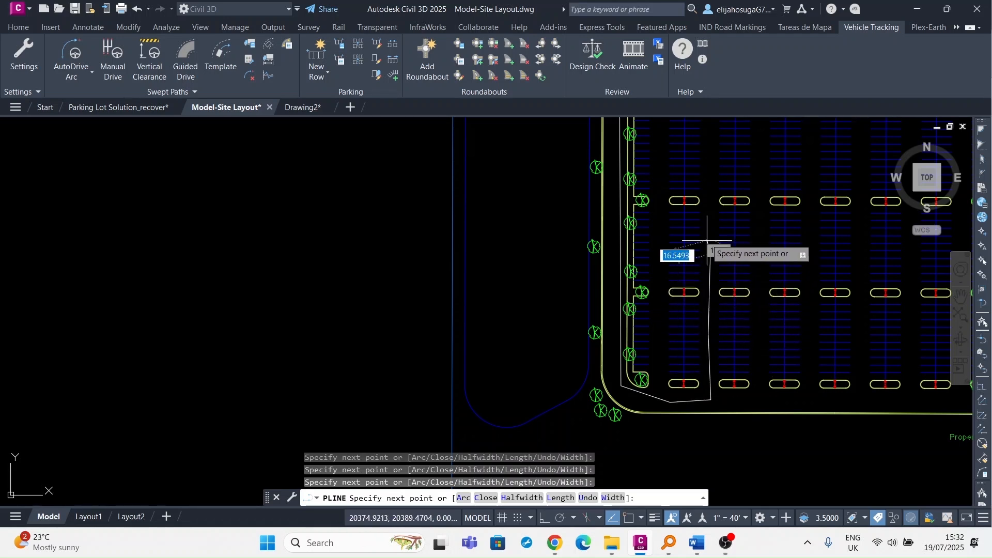
{"action": "left_click", "coordinate": [710, 176]}
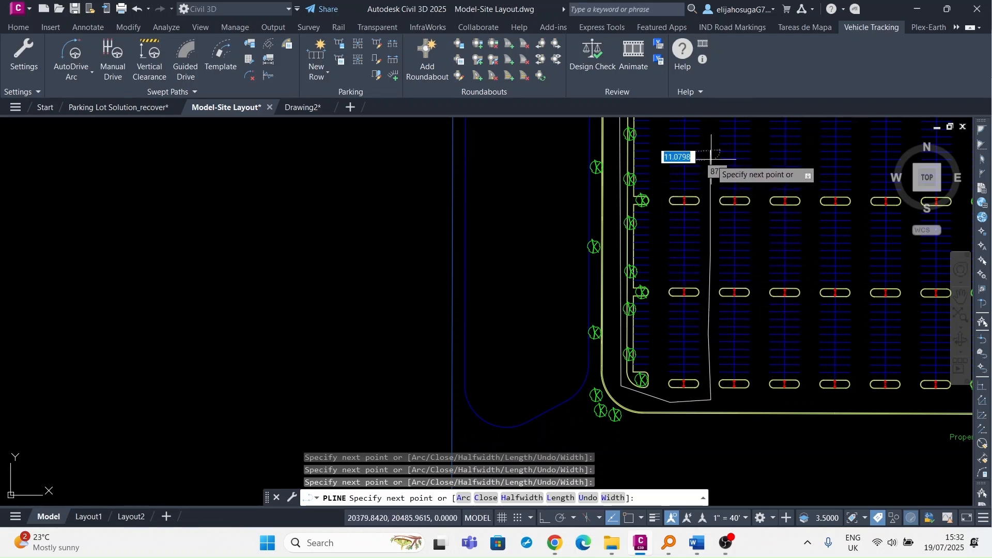
{"action": "left_click", "coordinate": [711, 150]}
{"action": "key", "text": "Escape"}
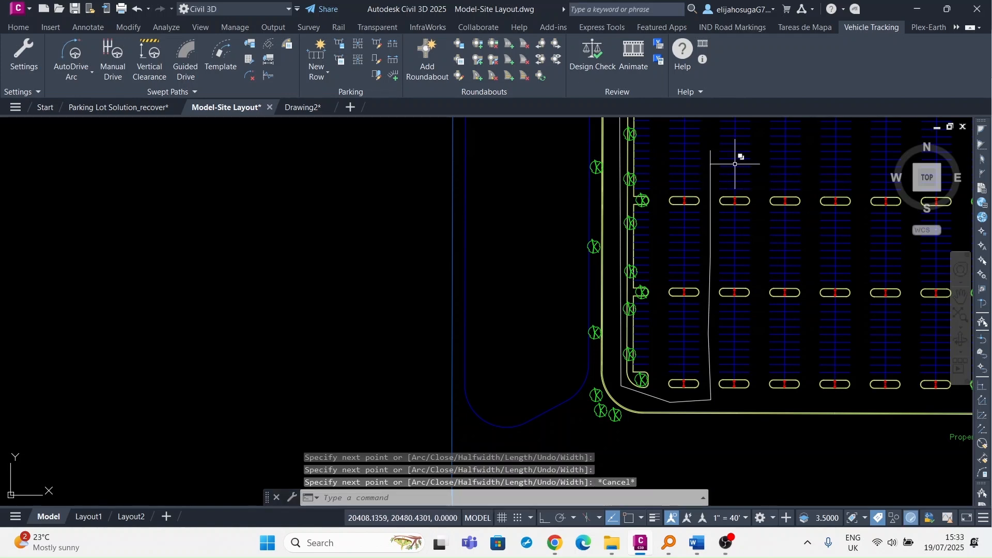
{"action": "scroll", "coordinate": [496, 202], "scroll_direction": "down", "scroll_amount": 3}
{"action": "scroll", "coordinate": [478, 128], "scroll_direction": "up", "scroll_amount": 3}
{"action": "scroll", "coordinate": [478, 128], "scroll_direction": "up", "scroll_amount": 4}
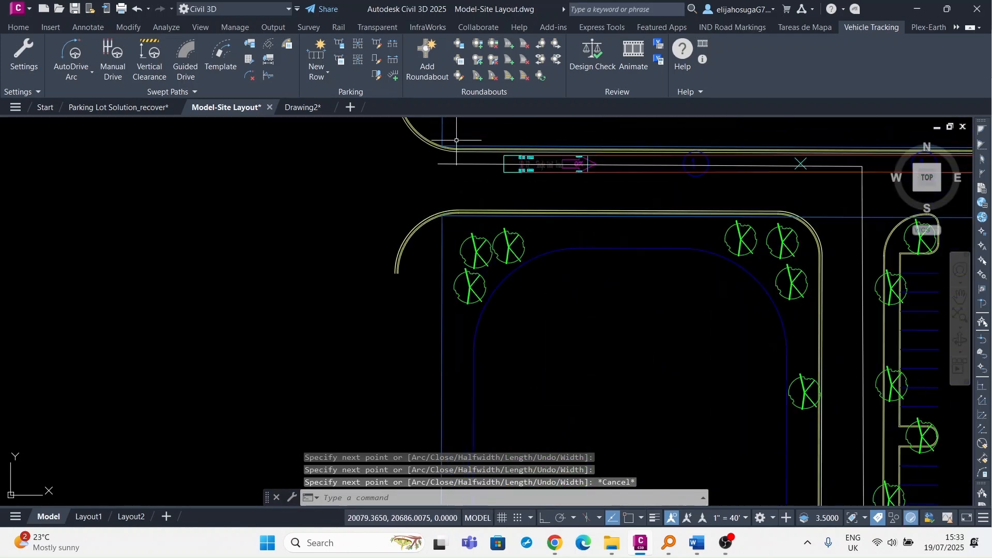
{"action": "scroll", "coordinate": [474, 171], "scroll_direction": "down", "scroll_amount": 4}
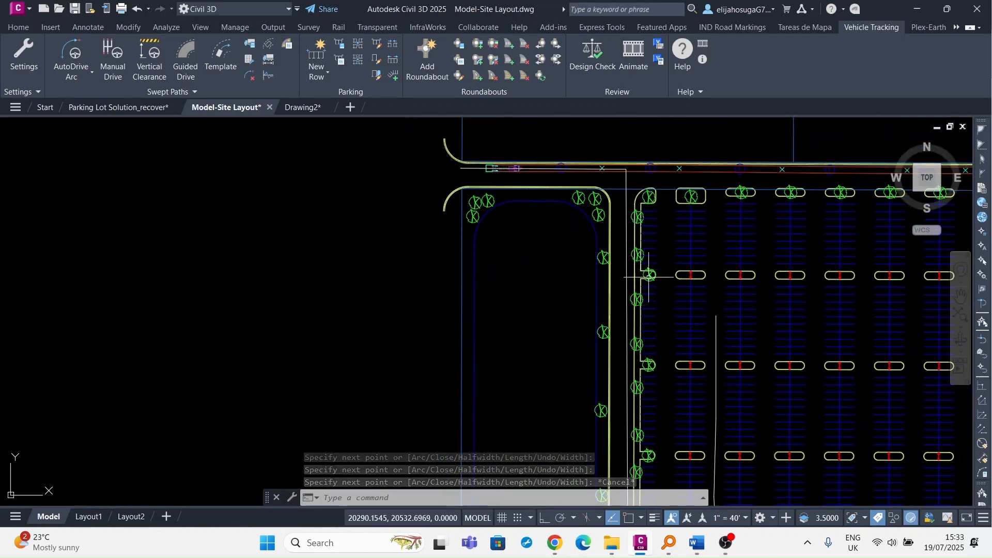
{"action": "scroll", "coordinate": [533, 217], "scroll_direction": "down", "scroll_amount": 3}
{"action": "scroll", "coordinate": [532, 218], "scroll_direction": "down", "scroll_amount": 5}
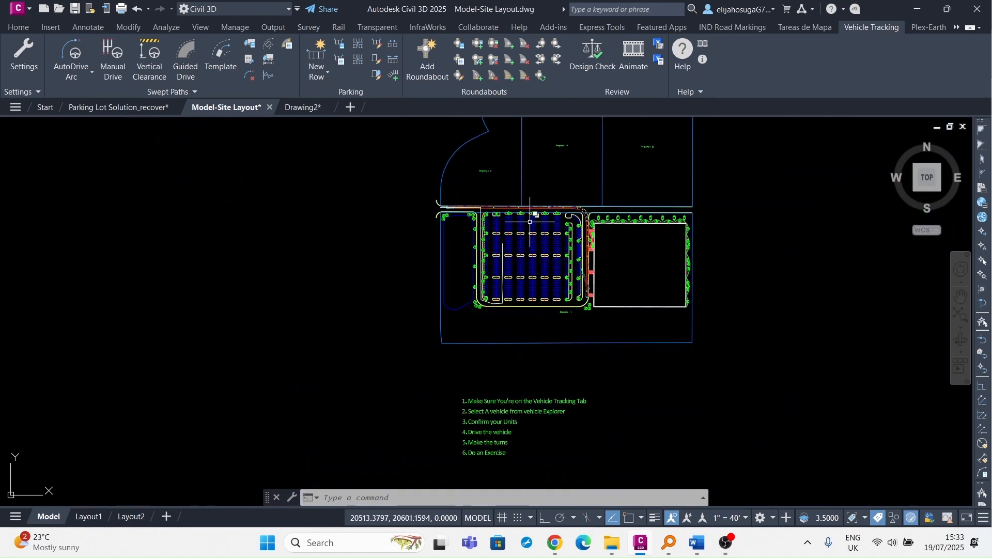
{"action": "scroll", "coordinate": [514, 236], "scroll_direction": "up", "scroll_amount": 5}
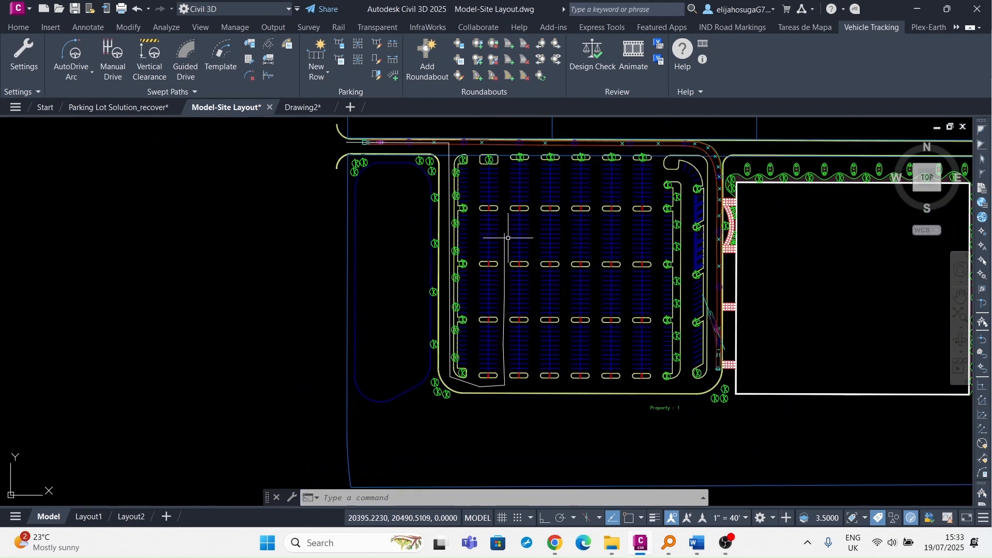
{"action": "scroll", "coordinate": [506, 235], "scroll_direction": "up", "scroll_amount": 4}
{"action": "scroll", "coordinate": [506, 234], "scroll_direction": "down", "scroll_amount": 4}
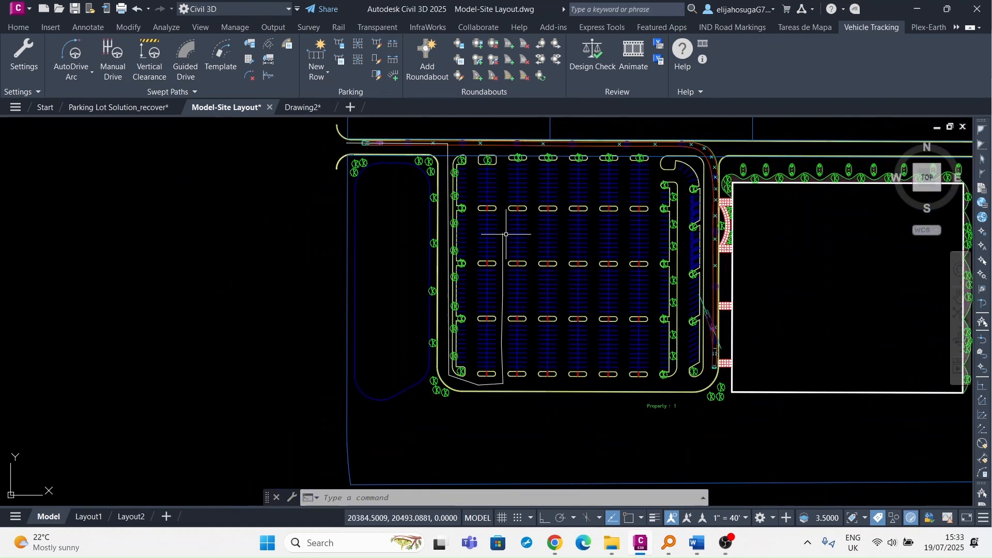
{"action": "scroll", "coordinate": [506, 234], "scroll_direction": "down", "scroll_amount": 3}
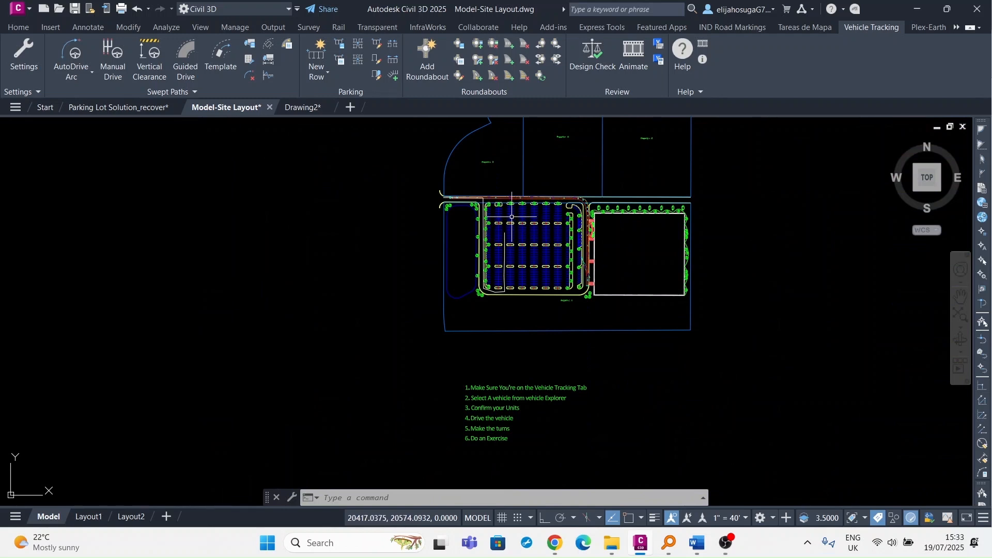